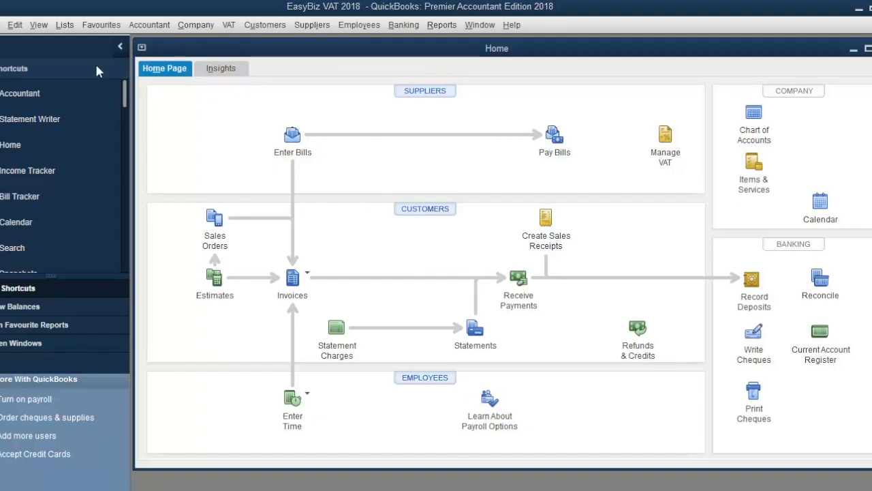
Open the item list and maximize its window.
left_click(64, 27)
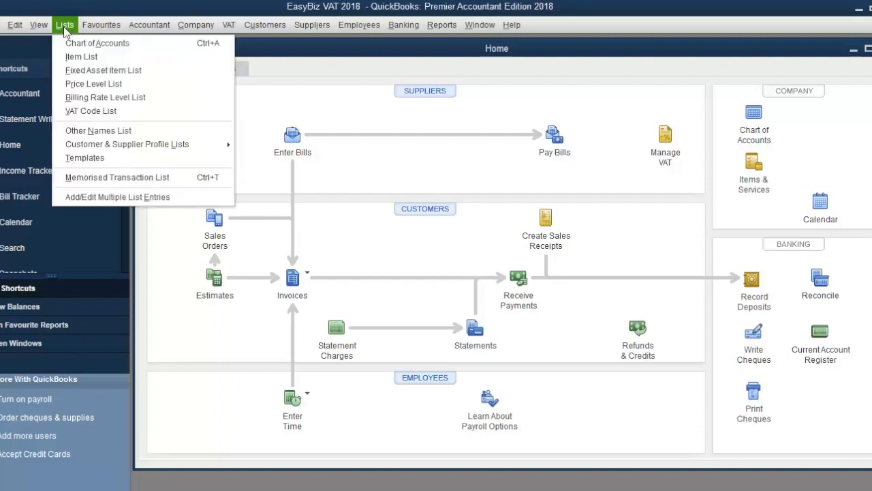
left_click(73, 55)
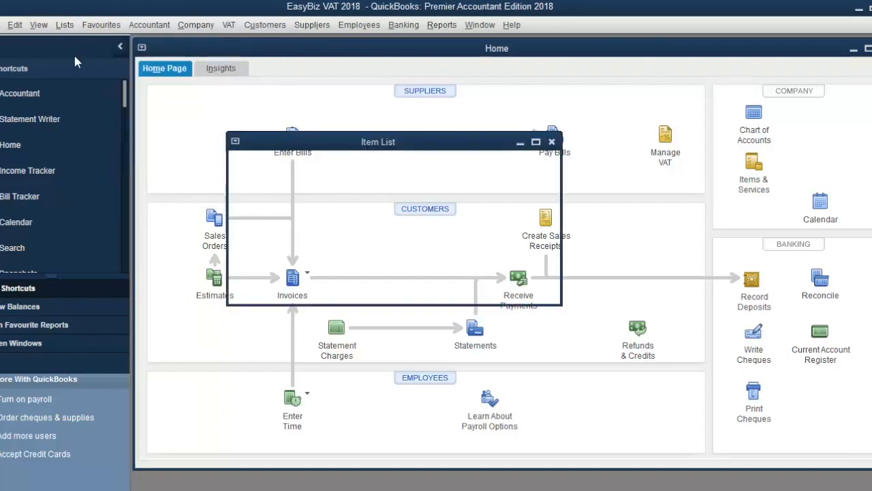
left_click(536, 142)
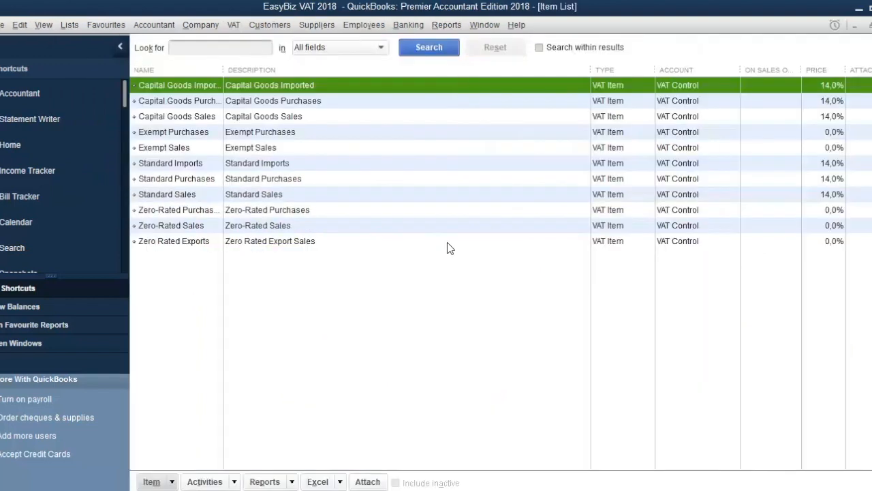
Create a new VAT Item named Standard 15% Sales.
left_click(160, 481)
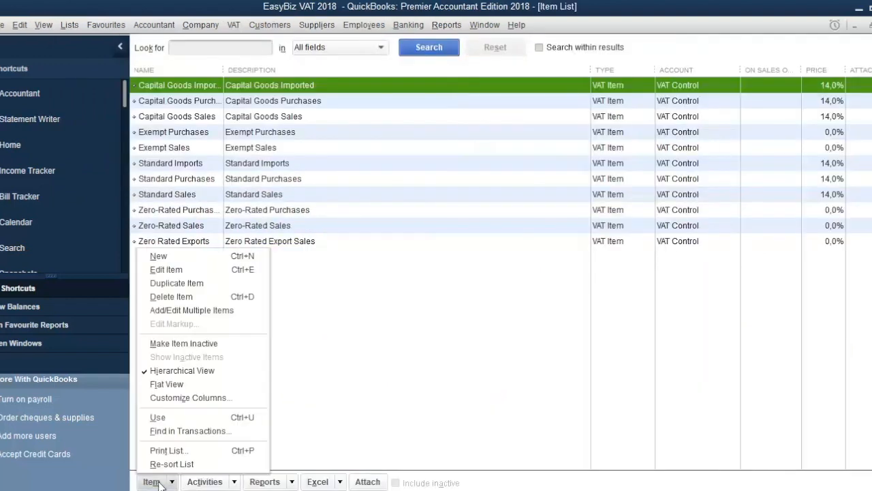
left_click(178, 257)
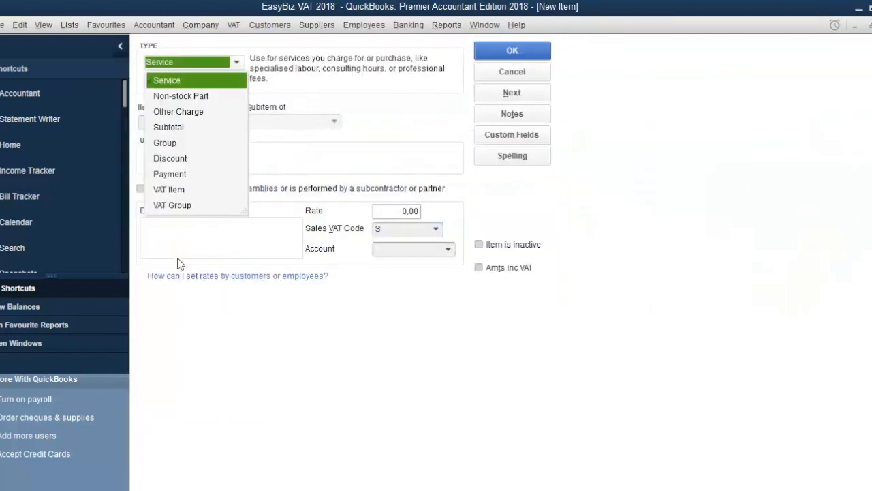
left_click(191, 190)
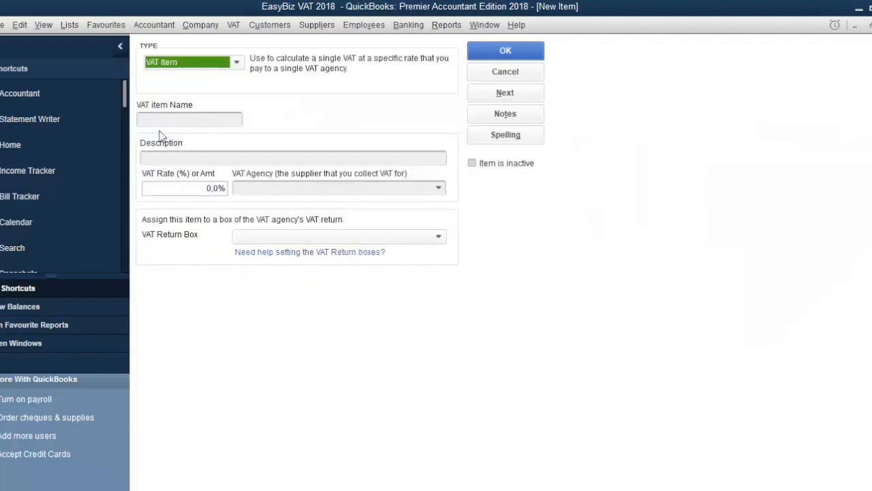
left_click(159, 121)
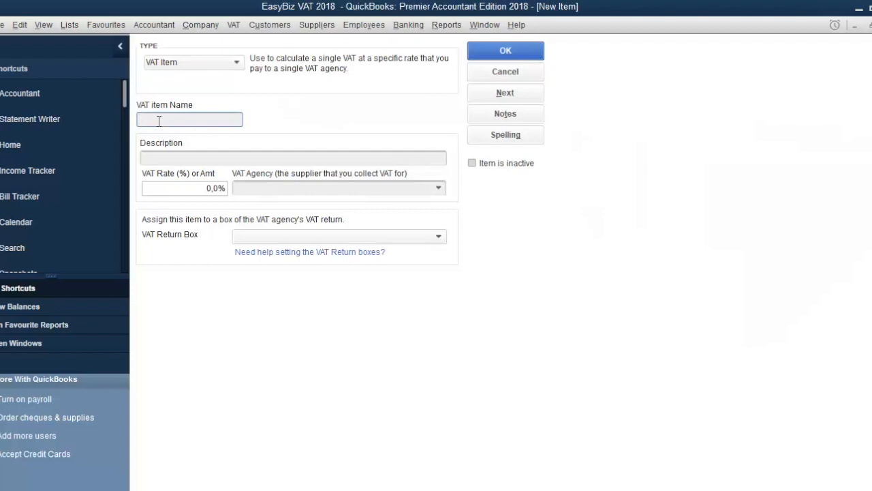
type("Standard 15% Sales")
key("Tab")
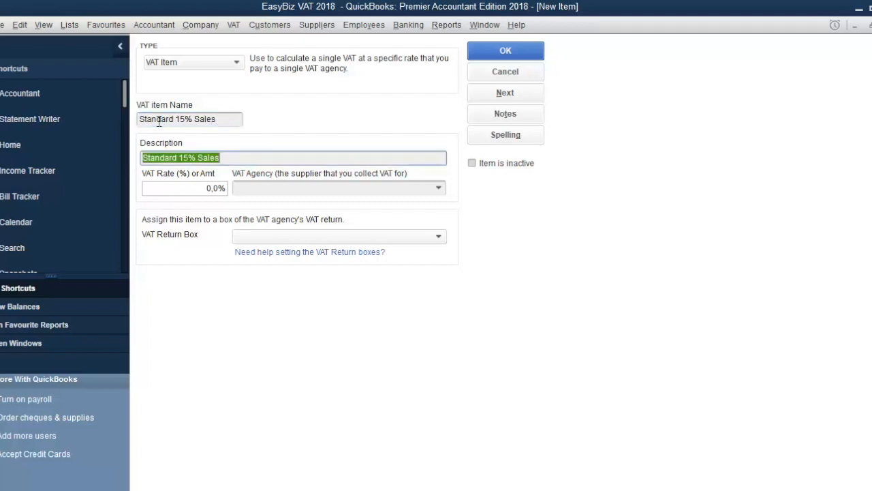
Set the item's VAT rate to 15% and its VAT agency to SARS.
key("Tab")
key("BackSpace")
type("15%")
key("Tab")
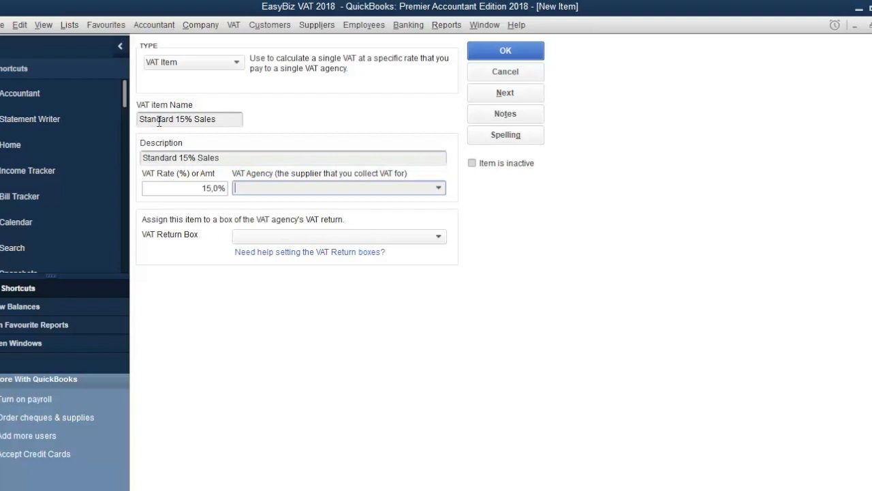
left_click(440, 189)
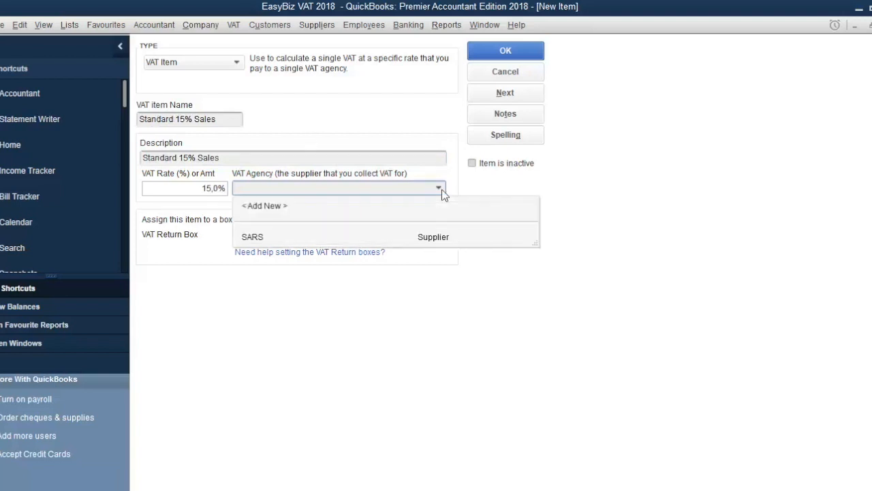
left_click(418, 238)
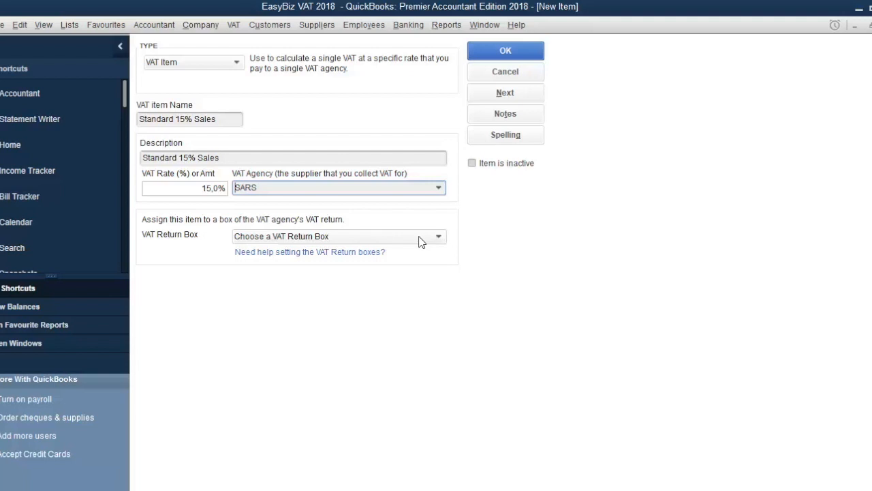
Assign the item to VAT return box <4, 1> Domestic Sales and save it.
left_click(420, 238)
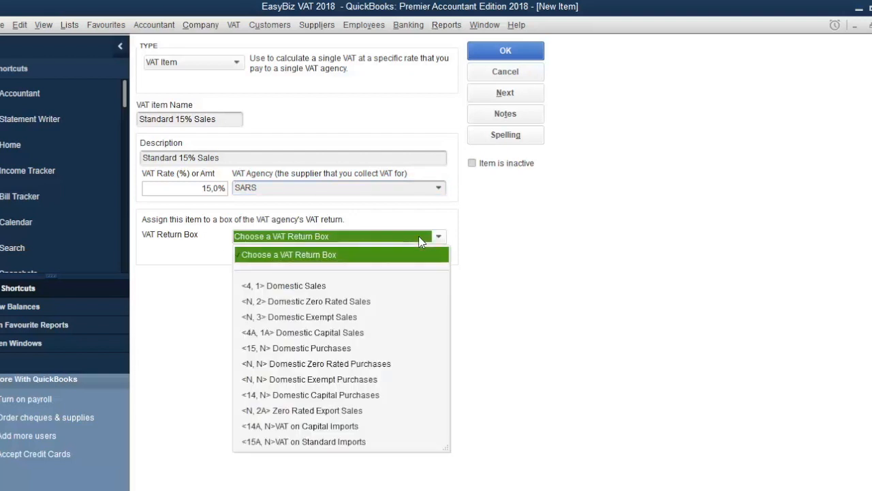
left_click(363, 285)
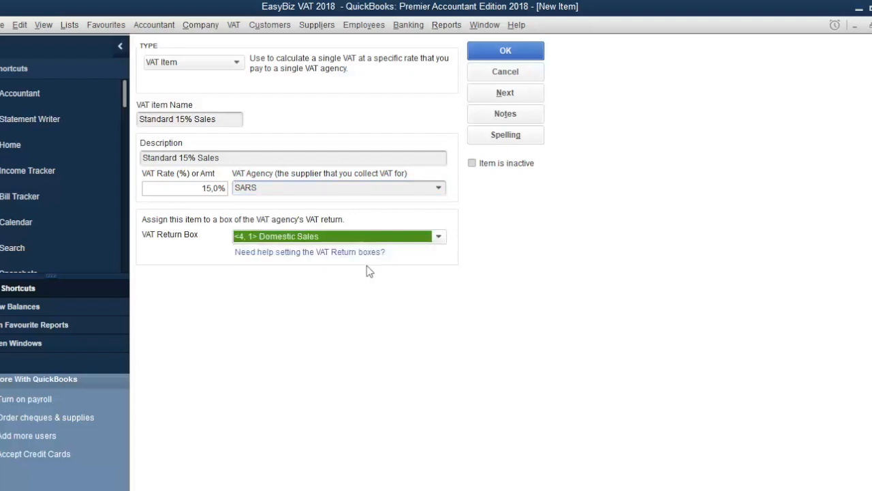
left_click(516, 55)
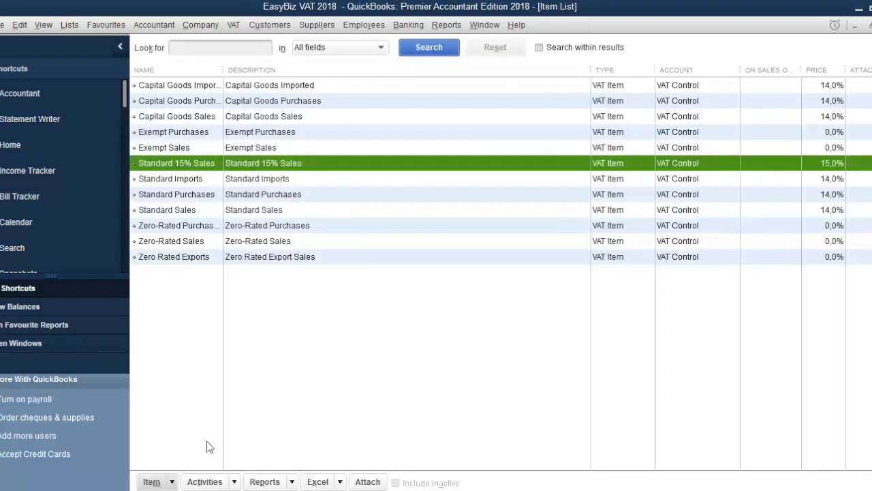
Create another new VAT Item named Standard 15% Purchases.
left_click(162, 484)
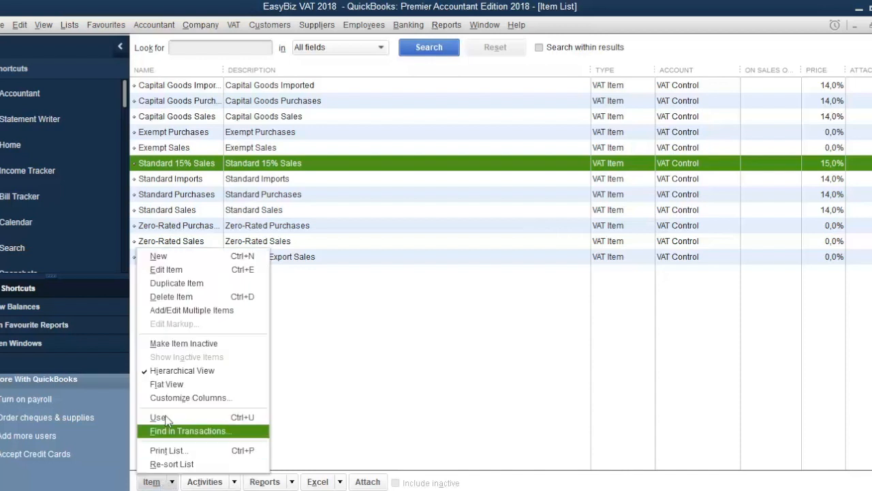
left_click(187, 261)
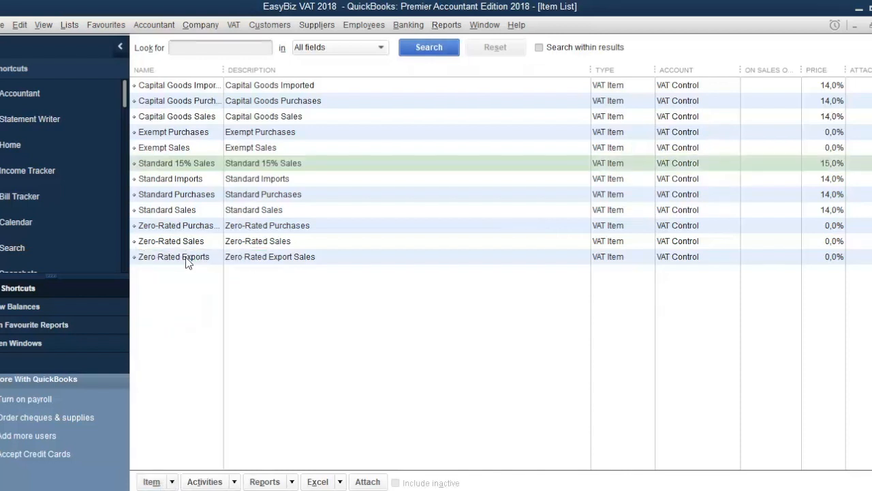
left_click(181, 193)
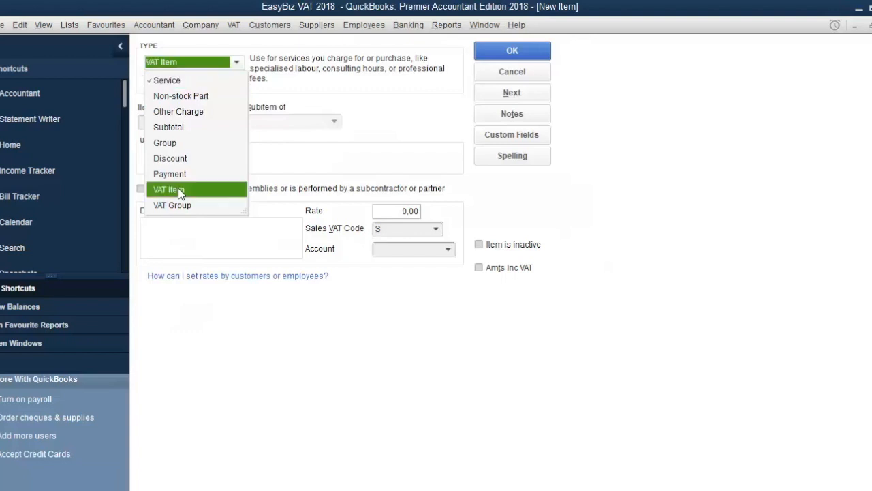
left_click(178, 118)
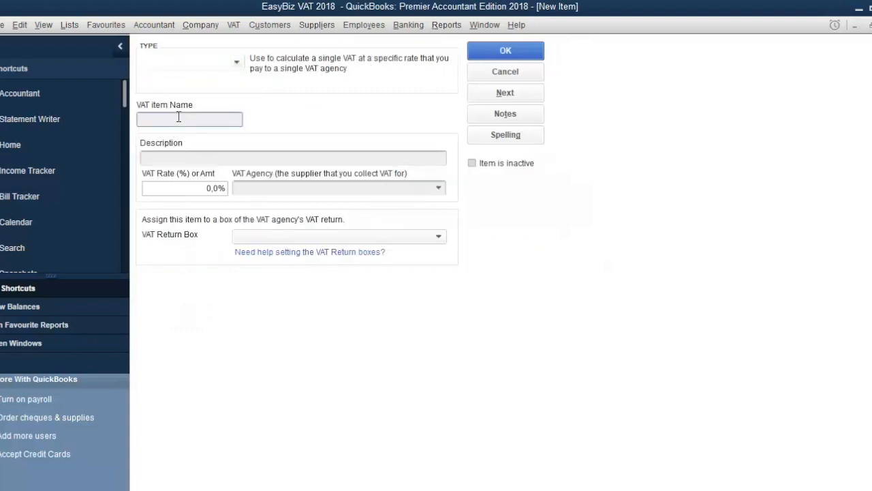
type("Standard 15")
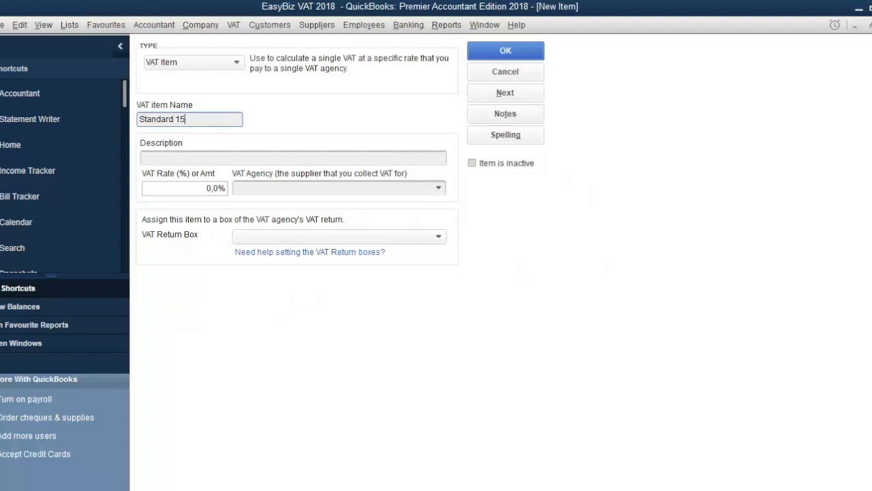
type("% Purchases")
key("Tab")
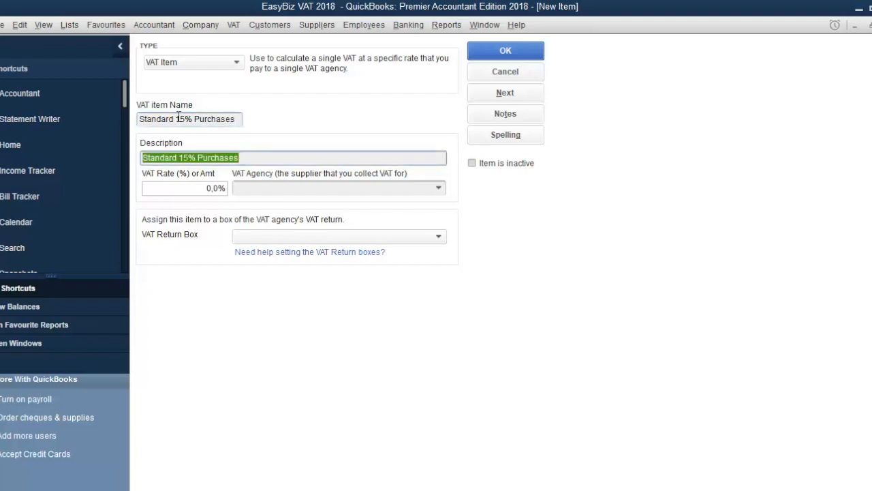
Set this item's VAT rate to 15% and its VAT agency to SARS.
key("Tab")
type("15")
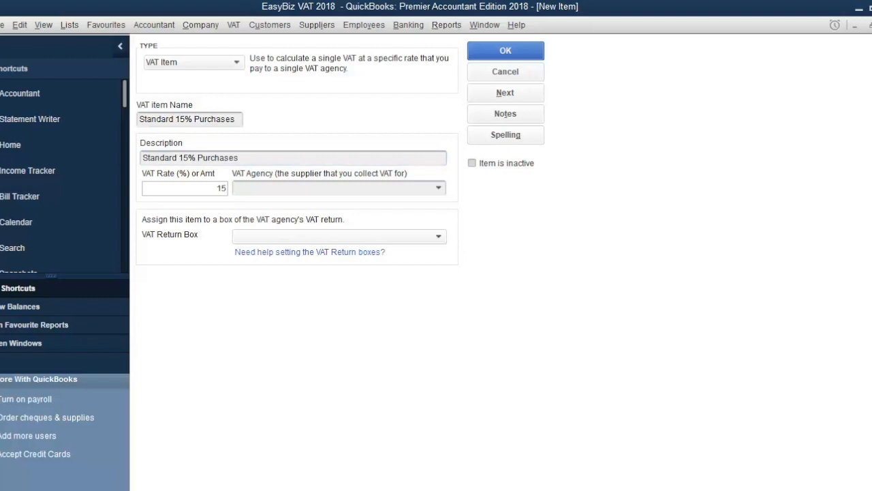
key("Tab")
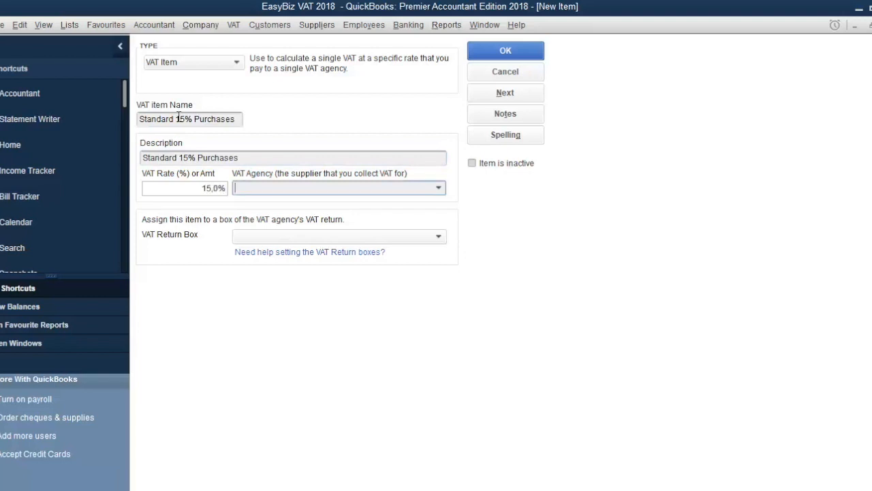
type("SARS")
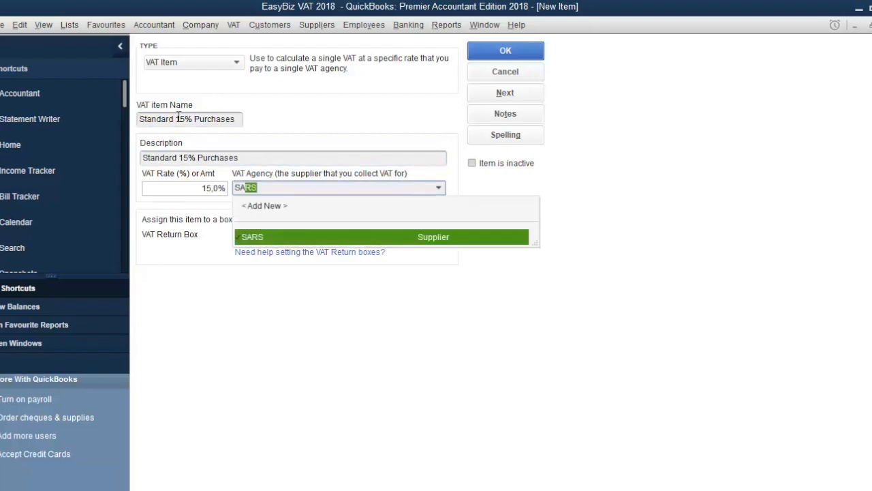
key("Tab")
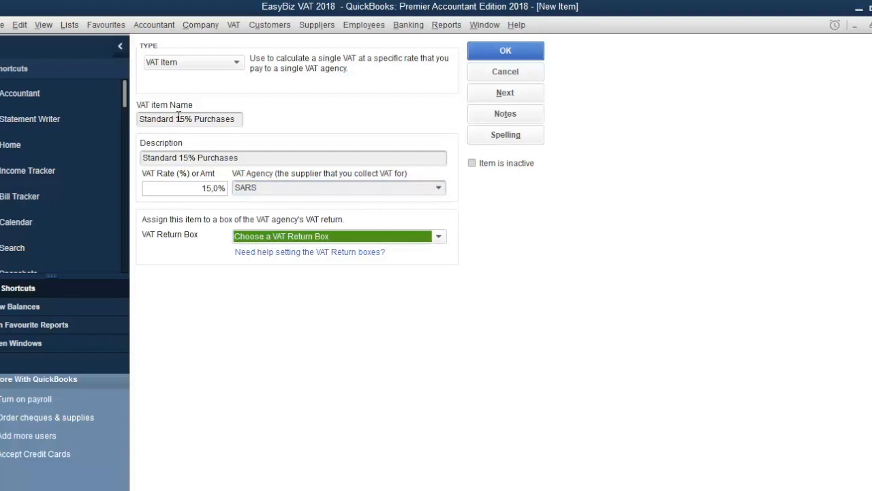
Assign the item to VAT return box <15, N> Domestic Purchases and save it.
left_click(410, 240)
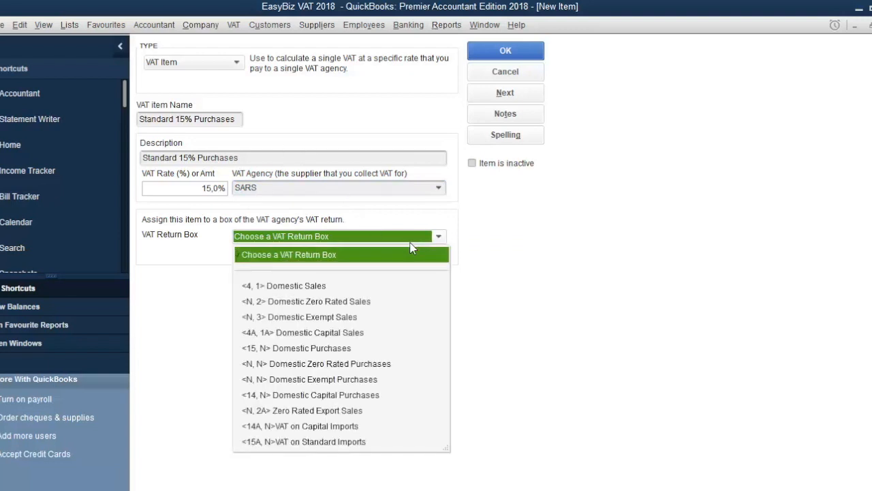
left_click(345, 348)
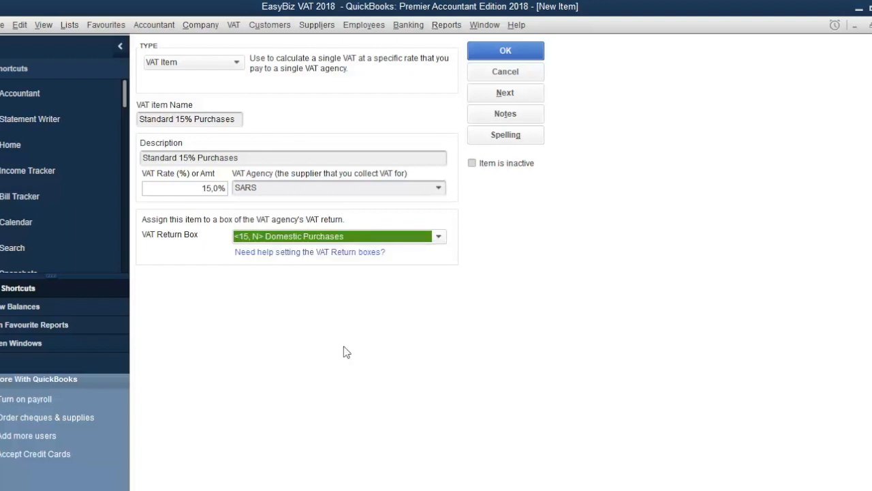
left_click(518, 57)
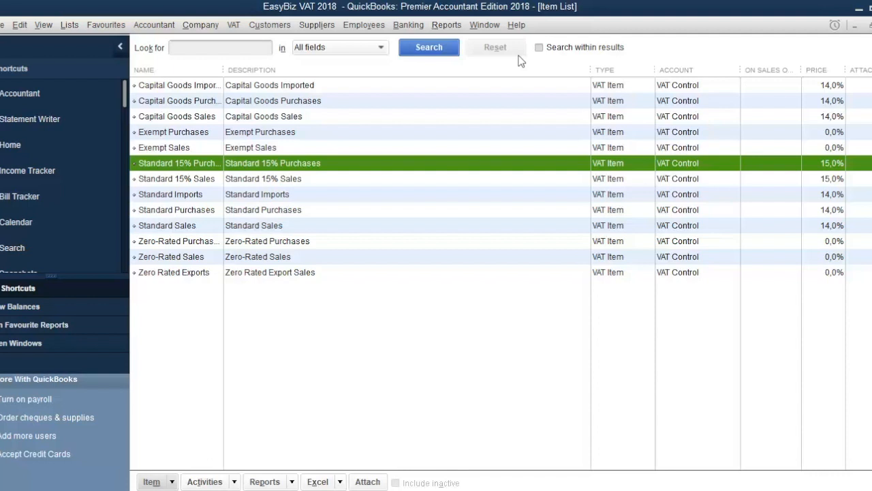
Open the VAT code list and start a new VAT code S15.
left_click(71, 26)
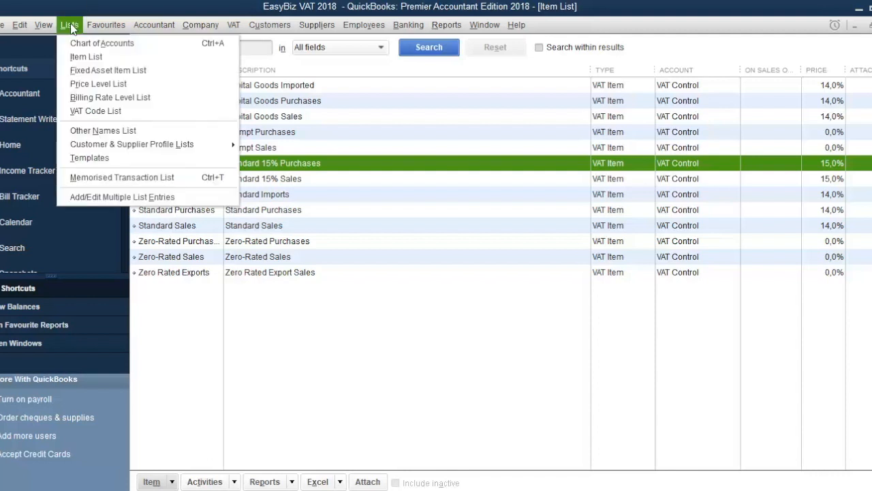
left_click(78, 110)
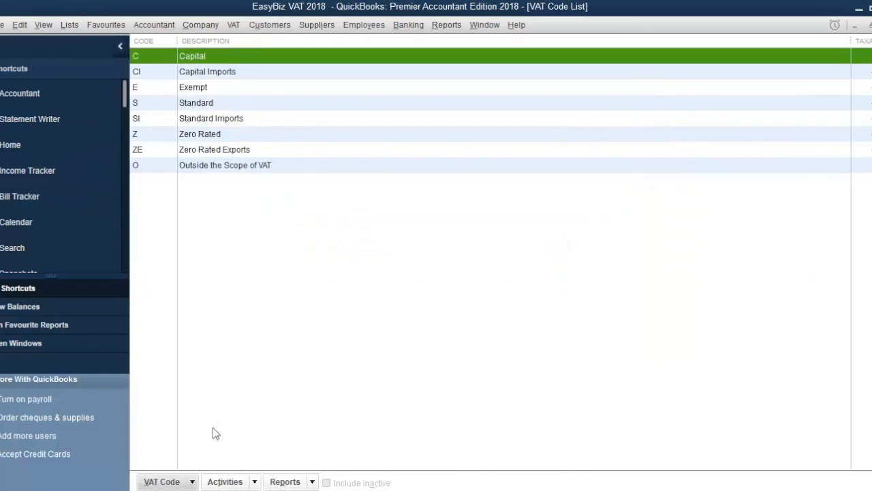
left_click(167, 483)
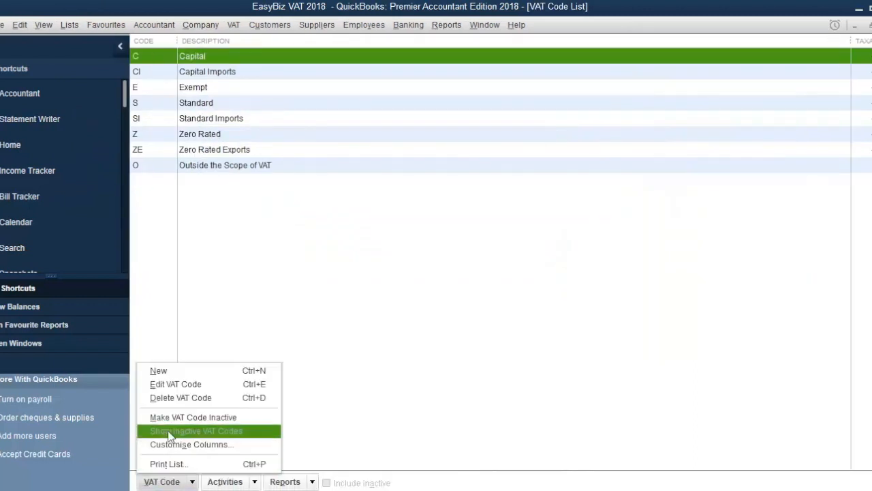
left_click(174, 372)
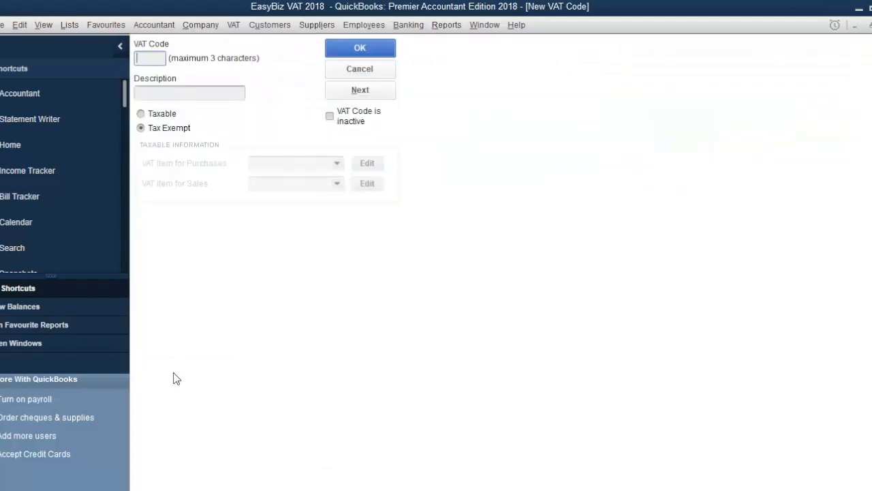
type("S15")
key("Tab")
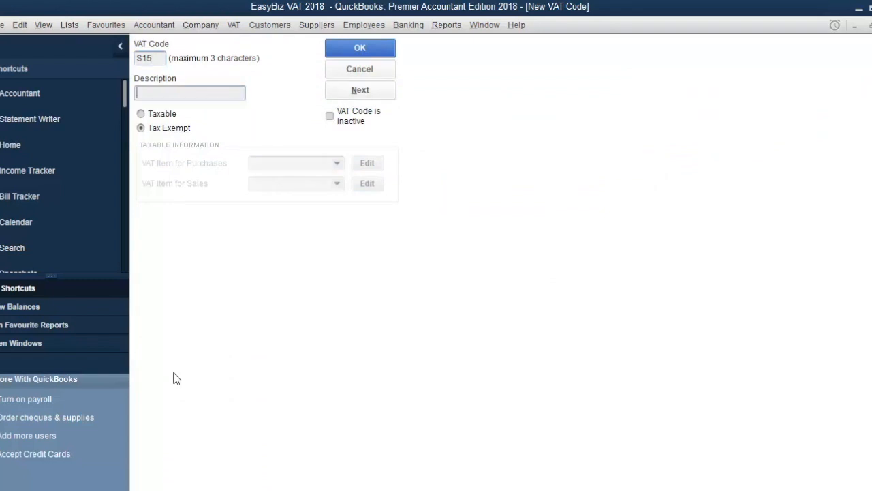
Describe the code as Standard 15% and mark it Taxable.
type("Standard 15%")
left_click(141, 115)
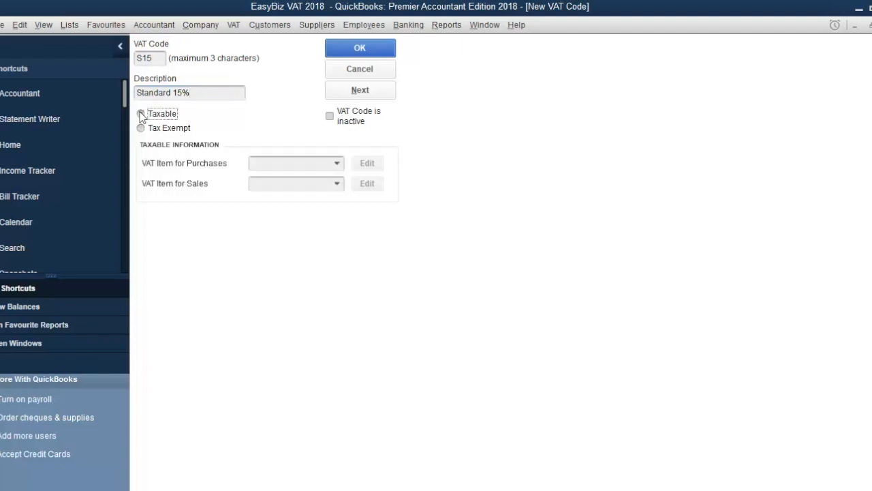
Set the code's VAT item for purchases to Standard 15% Purchases.
left_click(337, 166)
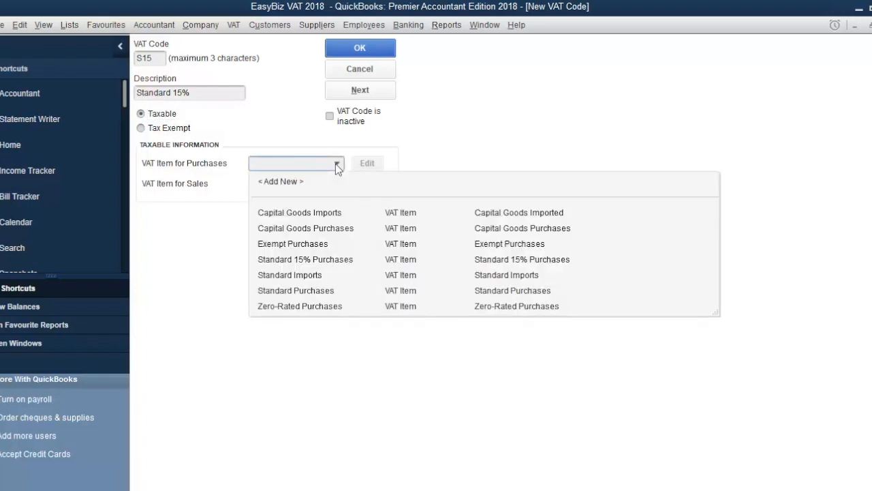
left_click(338, 259)
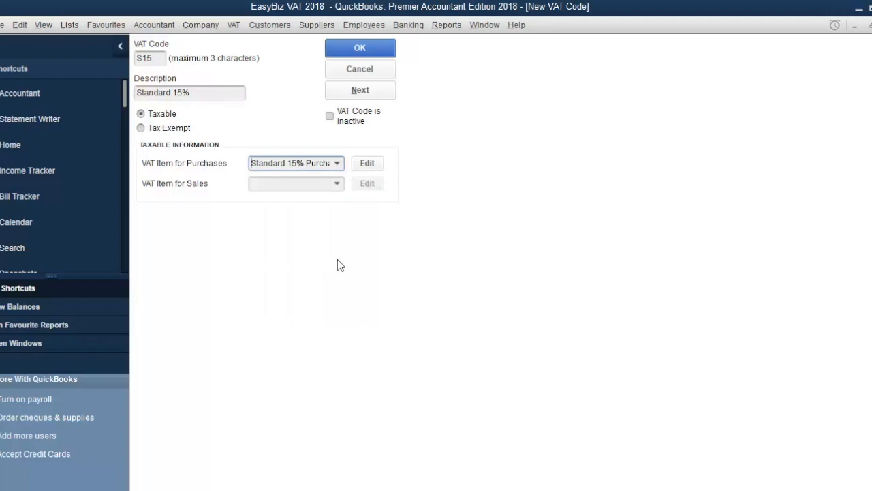
Set the code's VAT item for sales to Standard 15% Sales and save the new VAT code.
left_click(336, 184)
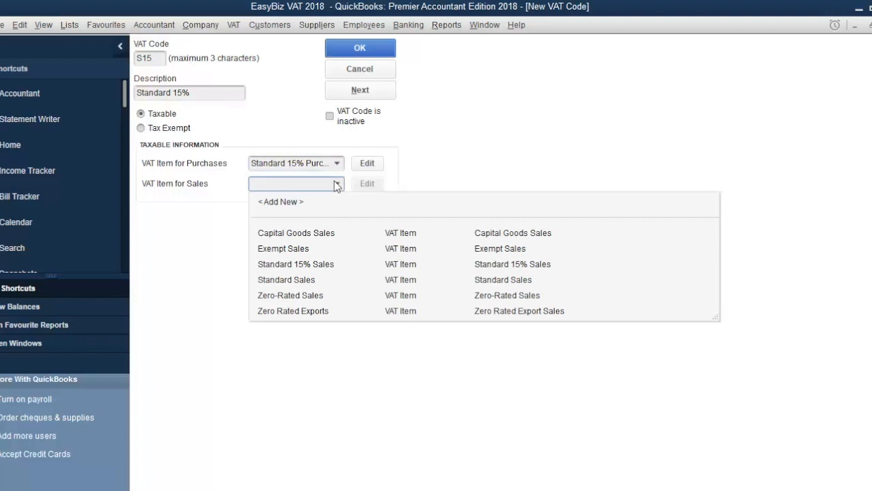
left_click(326, 264)
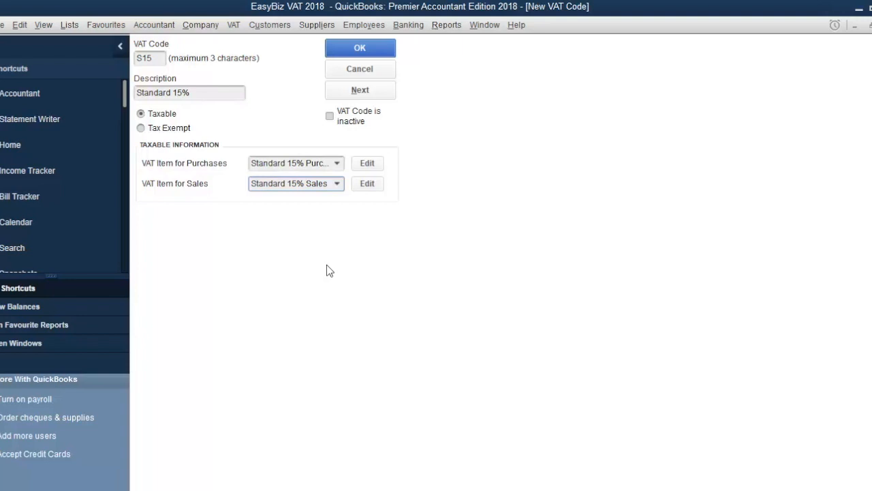
left_click(391, 57)
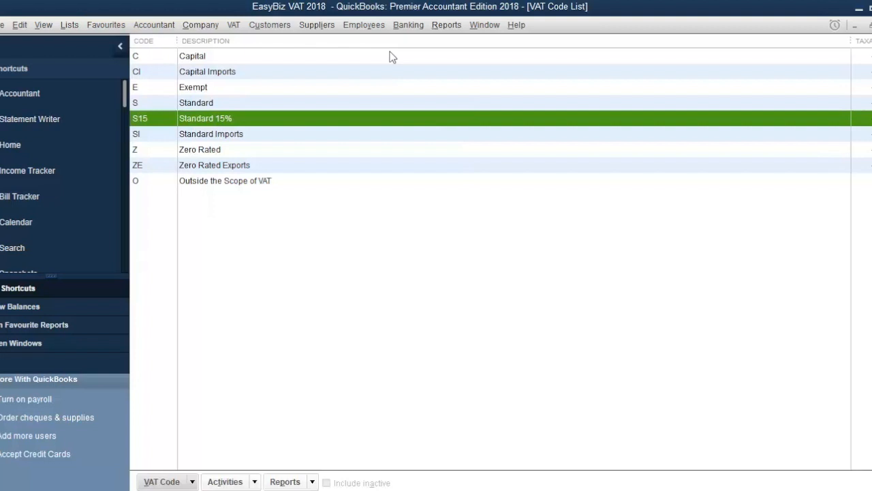
Open the item list and start a new VAT item named Capital Goods 15% Sales.
left_click(69, 25)
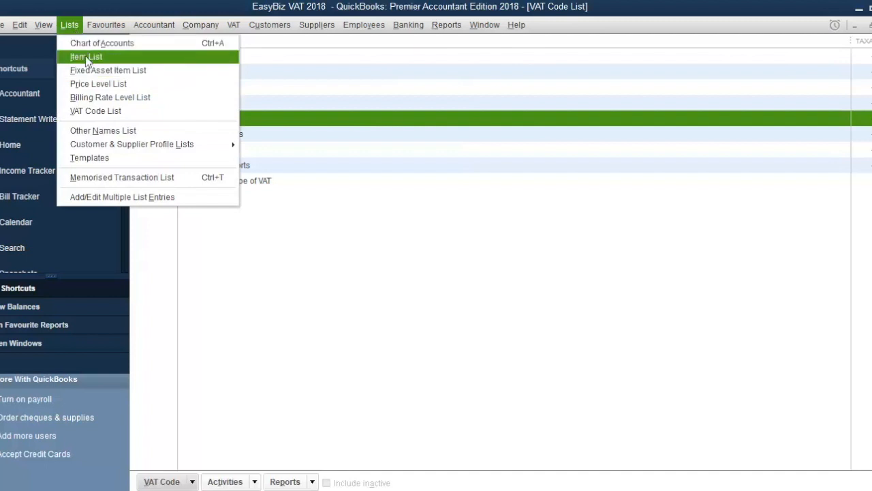
left_click(85, 56)
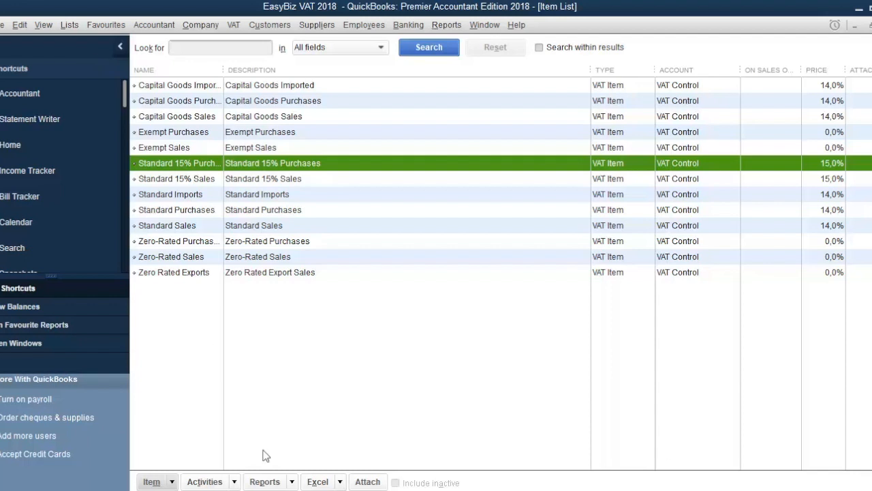
left_click(171, 482)
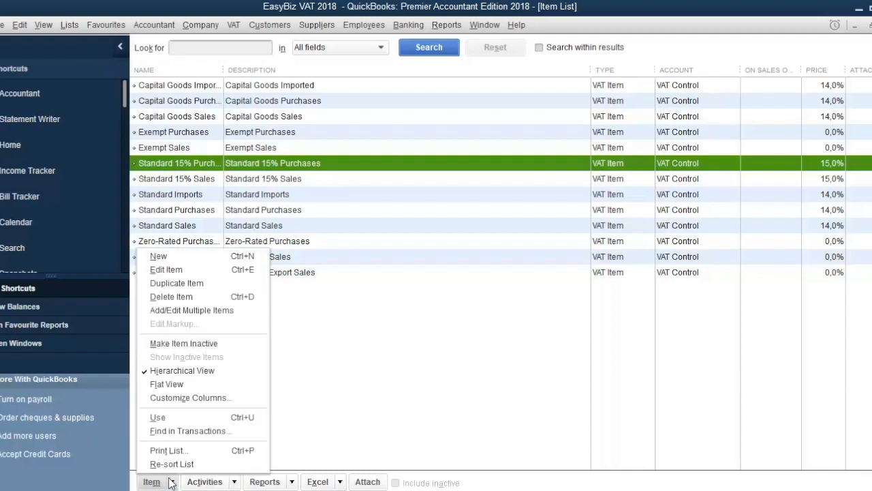
left_click(208, 257)
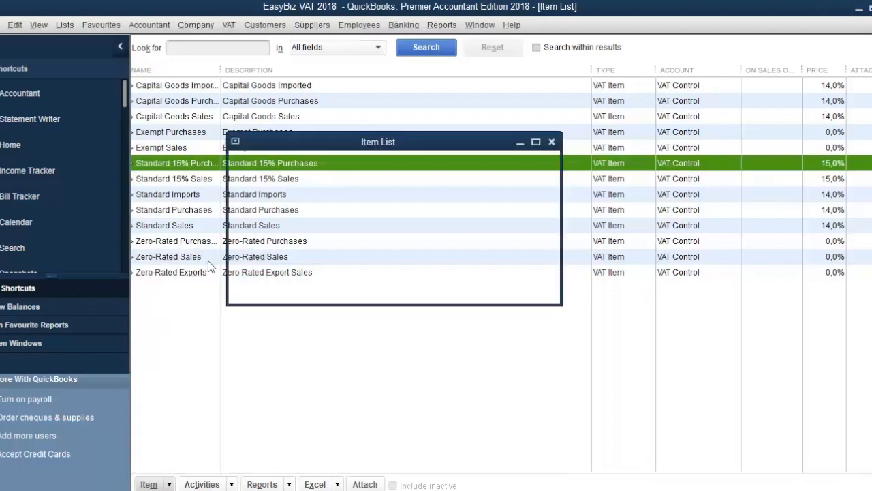
left_click(191, 191)
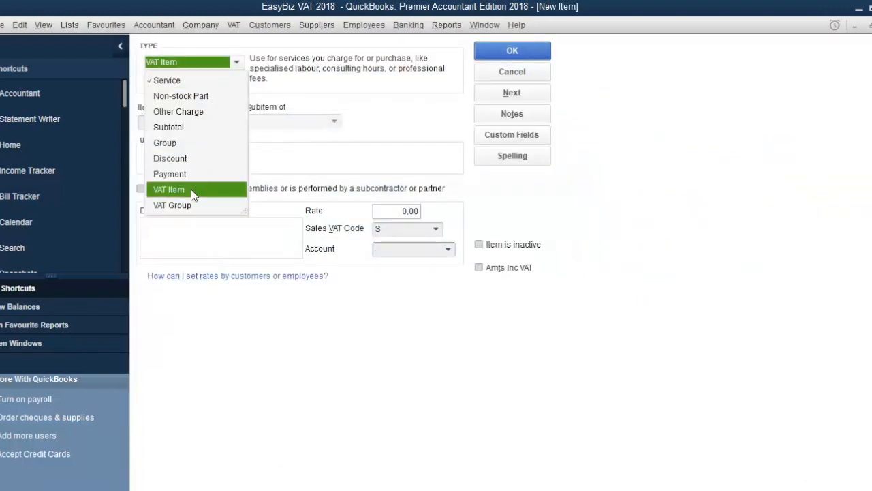
left_click(181, 120)
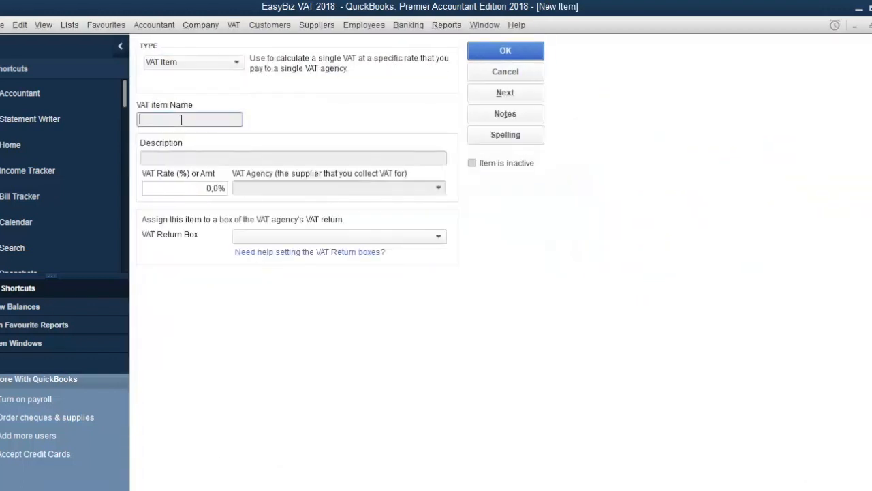
type("Capital Goods 15% Sales")
Set the item's VAT rate to 15% and its VAT agency to SARS.
key("Tab")
key("Tab")
type("15%")
key("Tab")
type("SA")
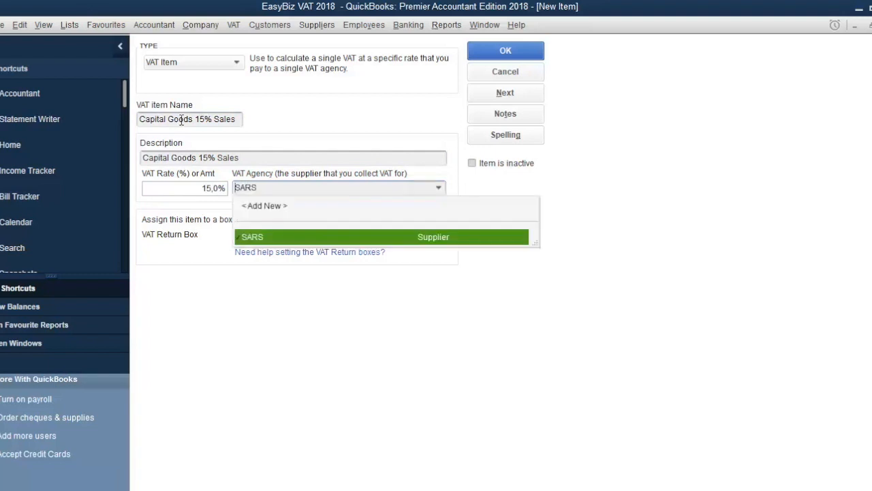
key("Tab")
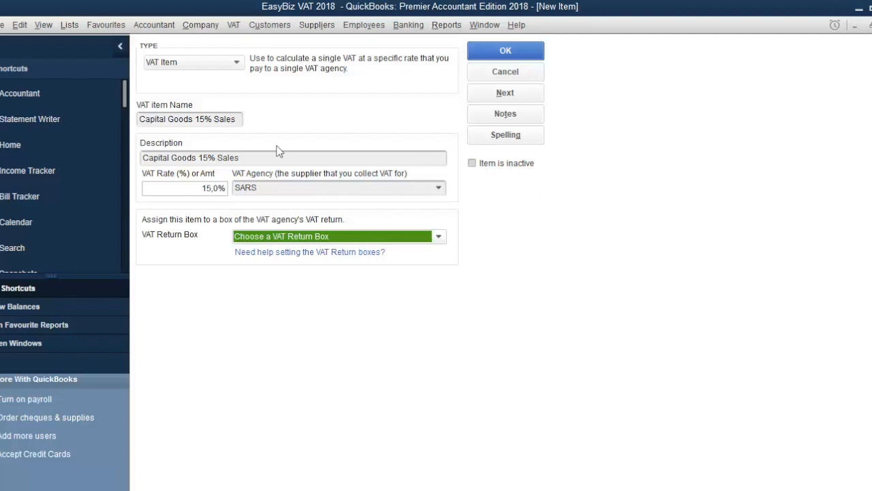
Assign the item to VAT return box <4A, 1A> Domestic Capital Sales and save it.
left_click(438, 236)
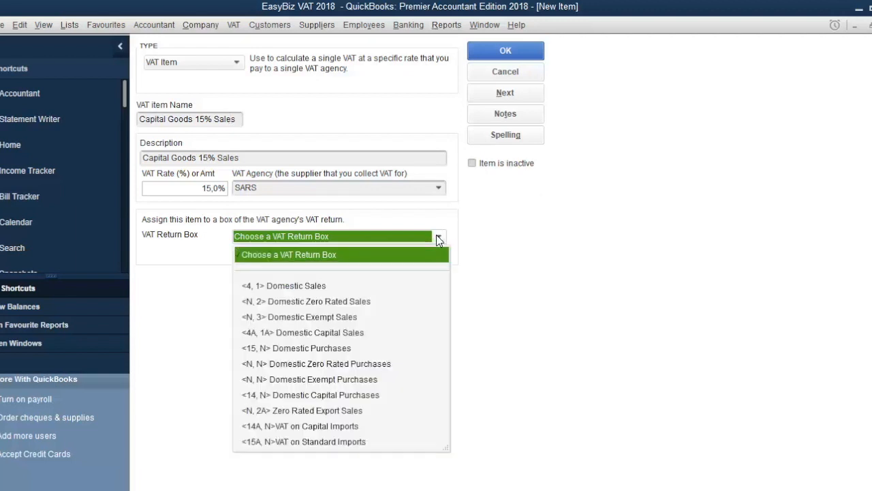
left_click(355, 333)
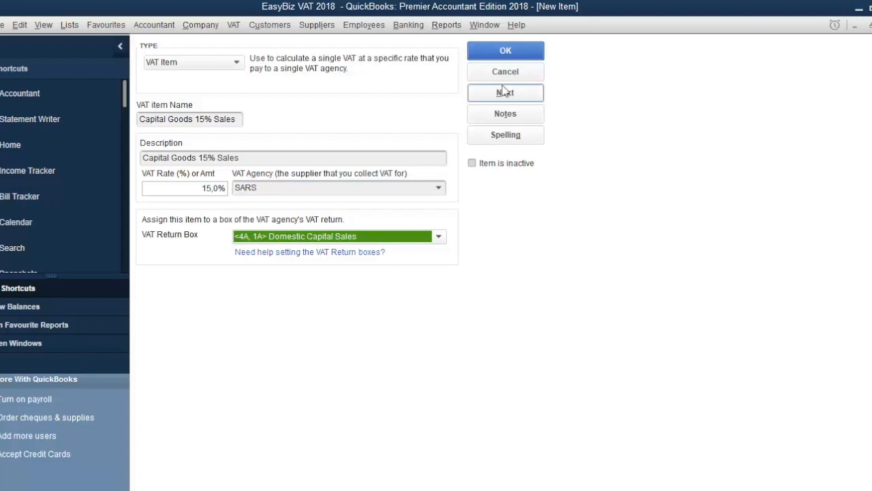
left_click(515, 55)
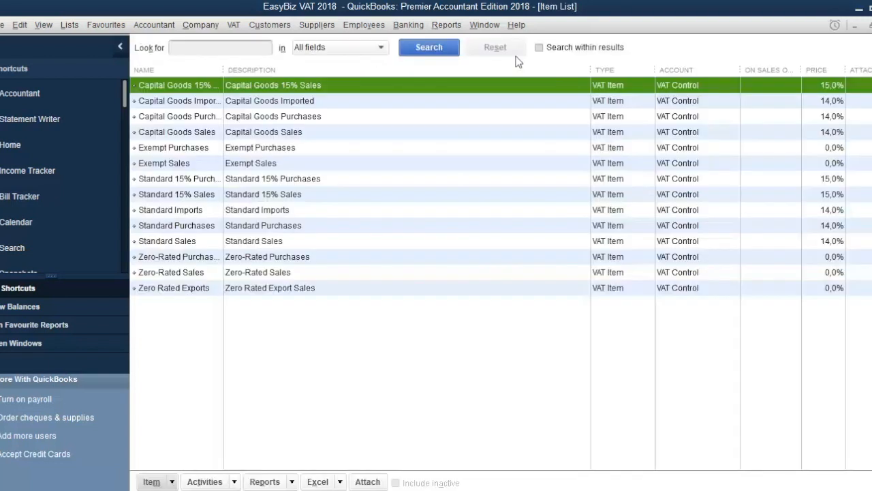
Start another new VAT item named Capital Goods 15% Purchases.
left_click(168, 481)
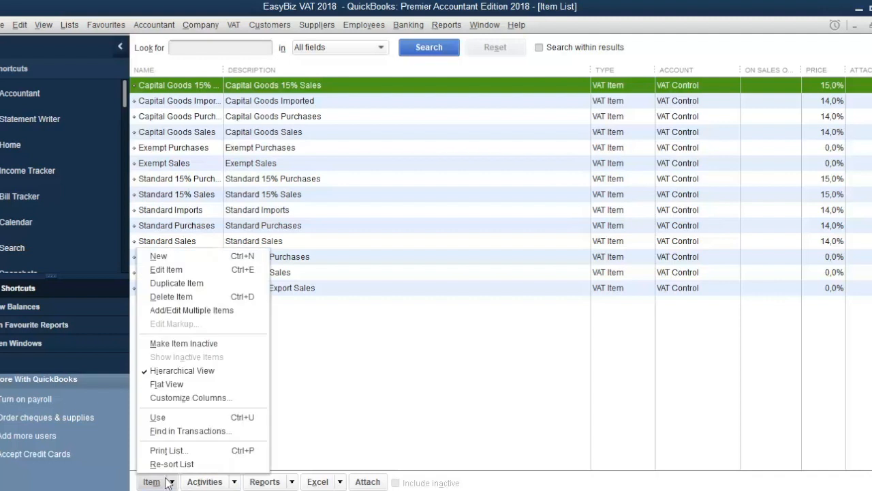
left_click(181, 256)
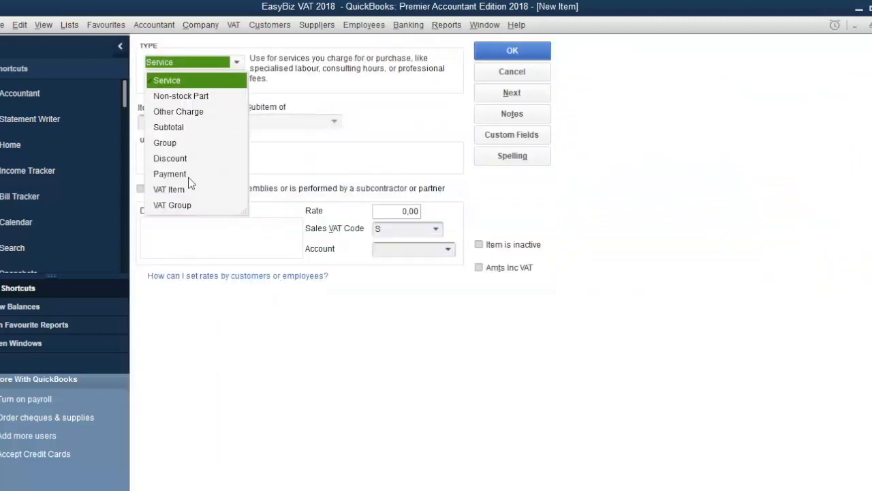
left_click(179, 189)
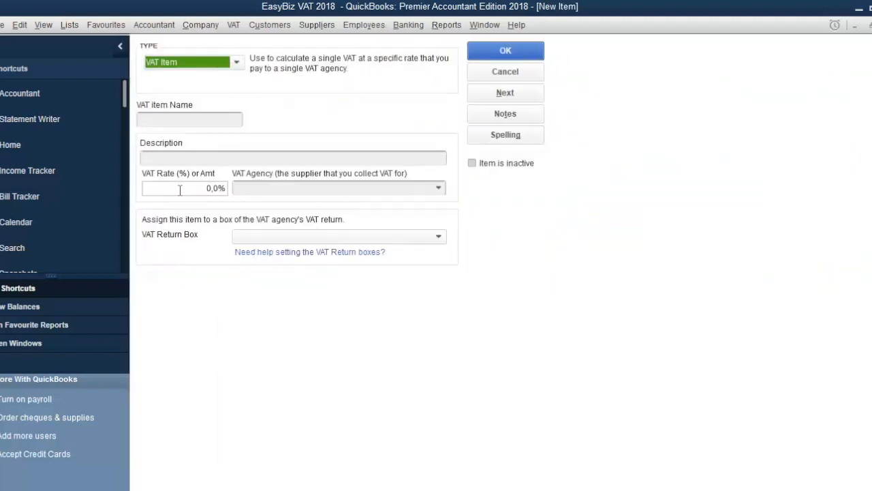
left_click(152, 118)
type("C")
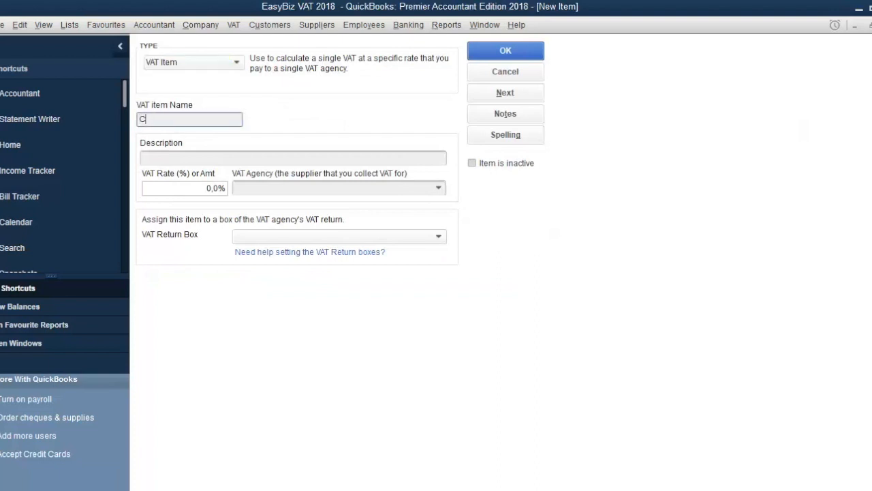
type("apital Goods 15% Pur")
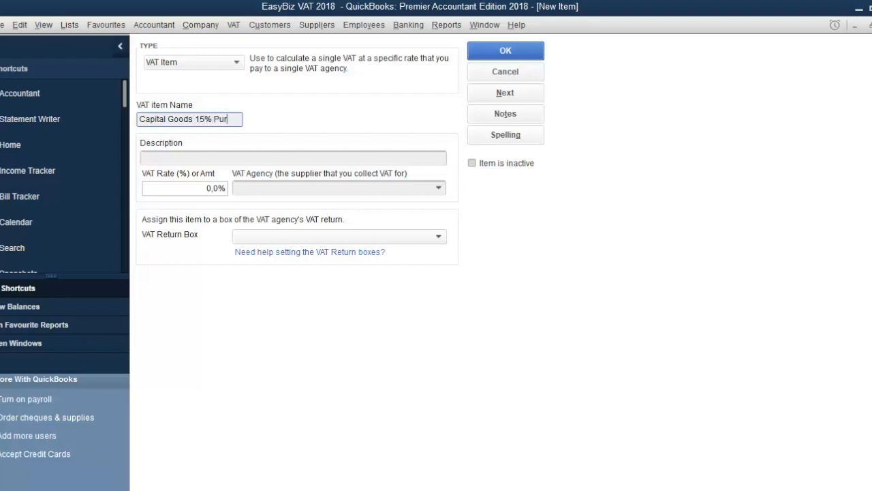
type("chases")
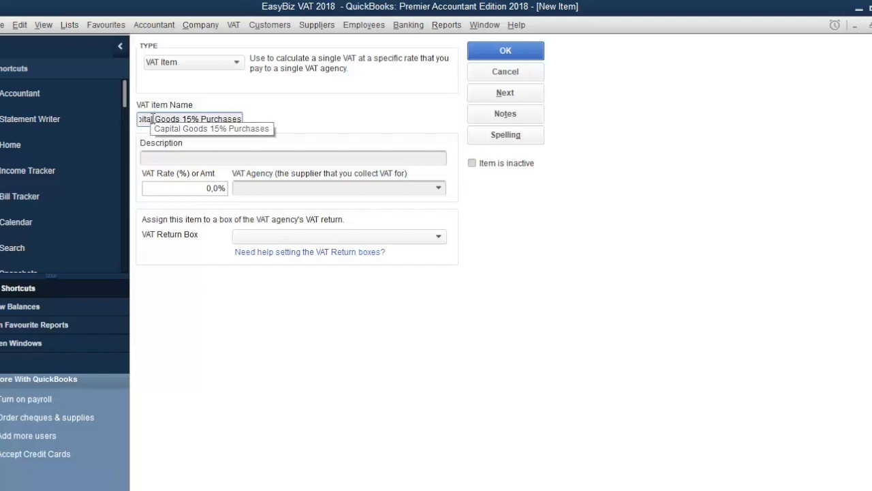
Set this item's VAT rate to 15% and its VAT agency to SARS.
key("Tab")
key("Tab")
type("15%")
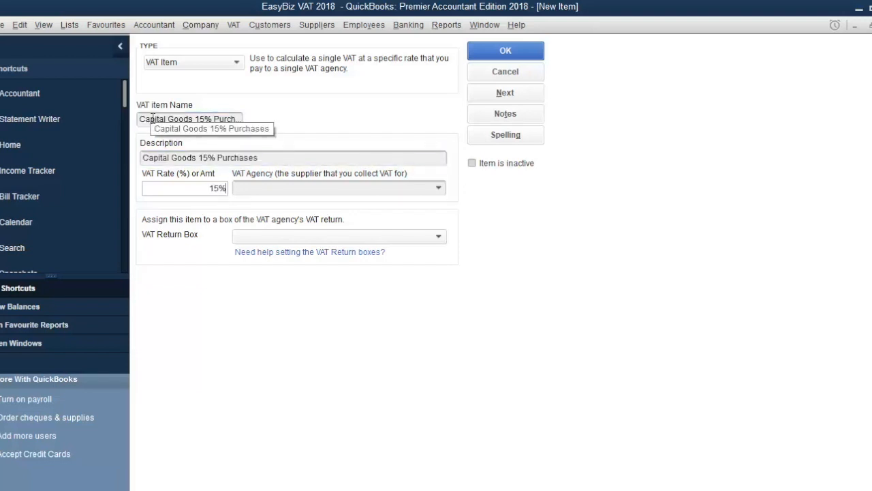
key("Tab")
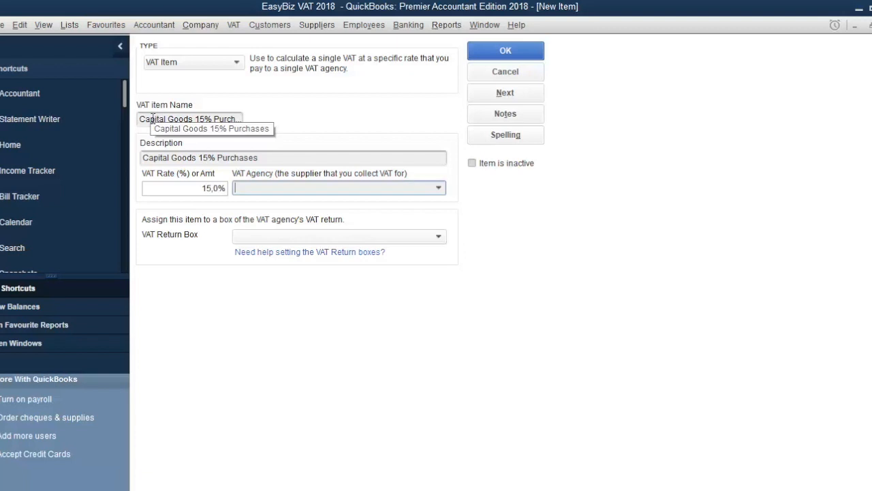
type("SARS")
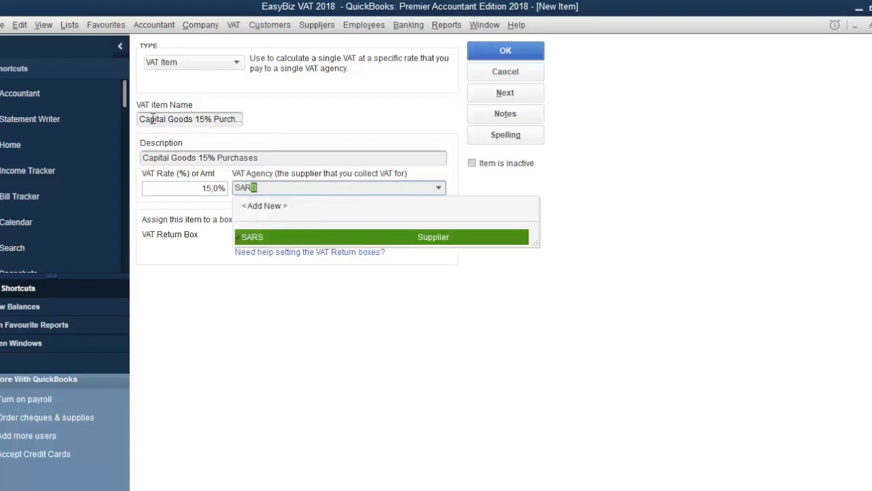
key("Tab")
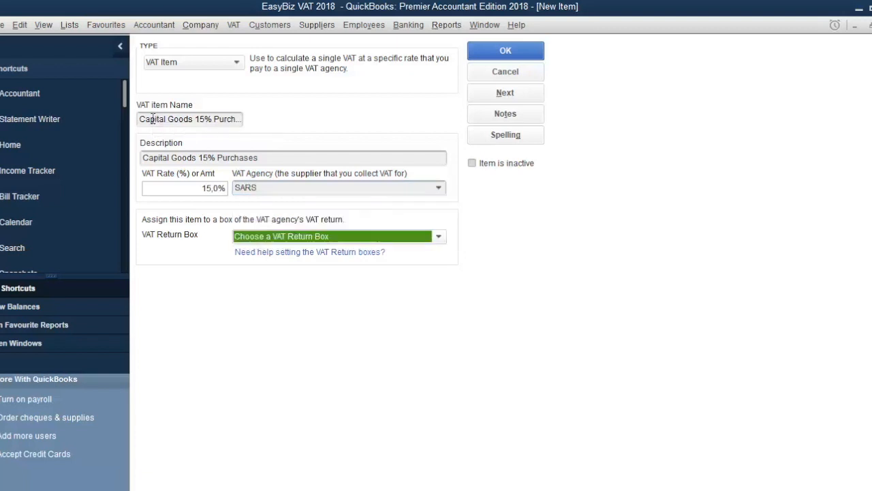
Assign the item to VAT return box <14, N> Domestic Capital Purchases and save it.
left_click(439, 238)
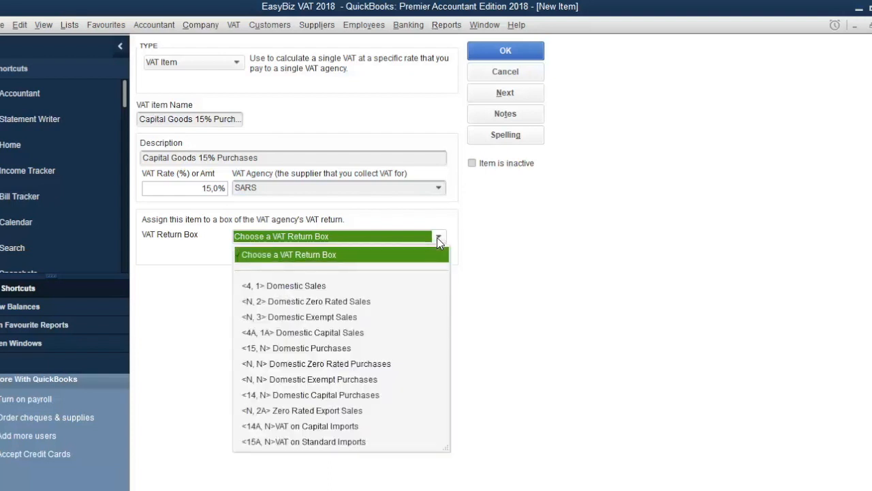
left_click(369, 395)
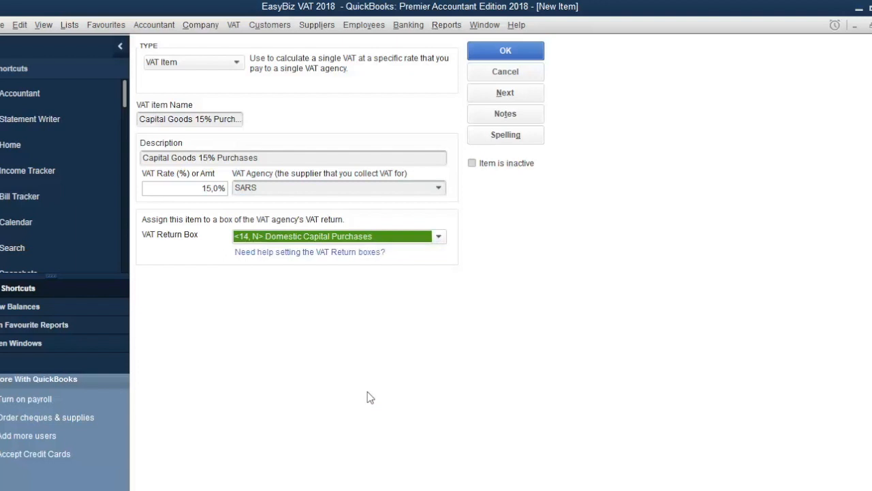
left_click(519, 54)
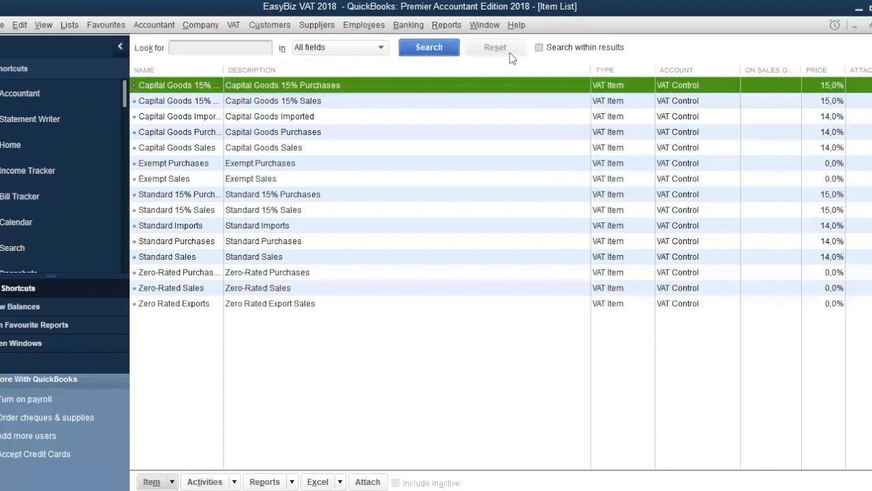
Open the VAT code list and start a new VAT code C15.
left_click(71, 25)
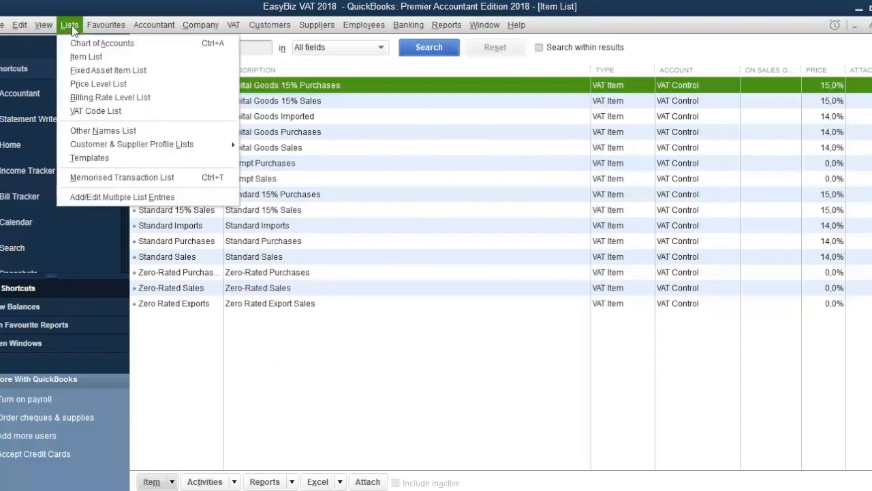
left_click(103, 113)
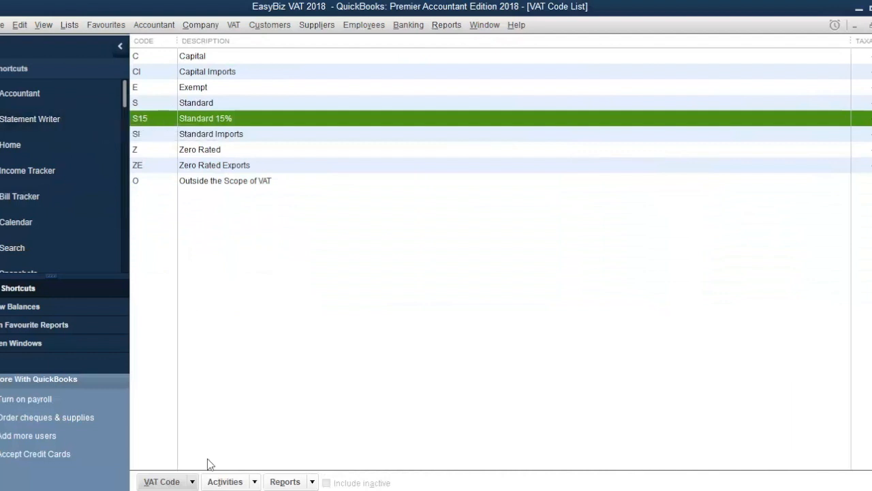
left_click(163, 481)
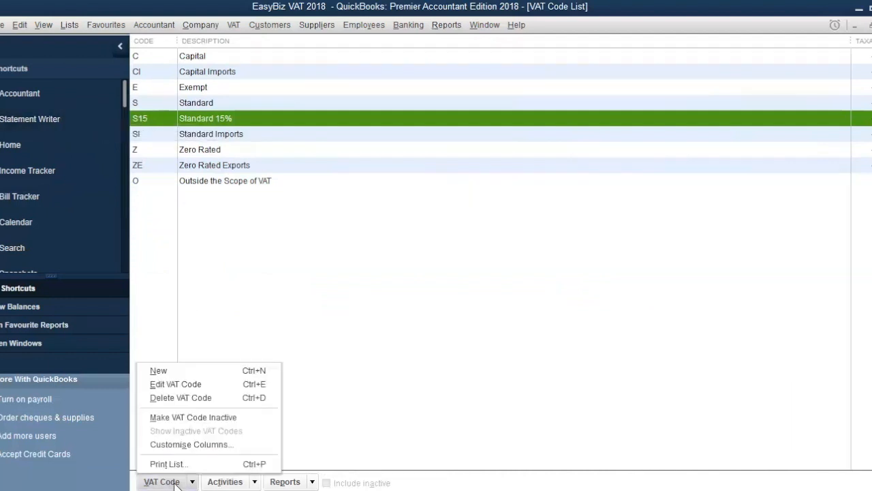
left_click(184, 374)
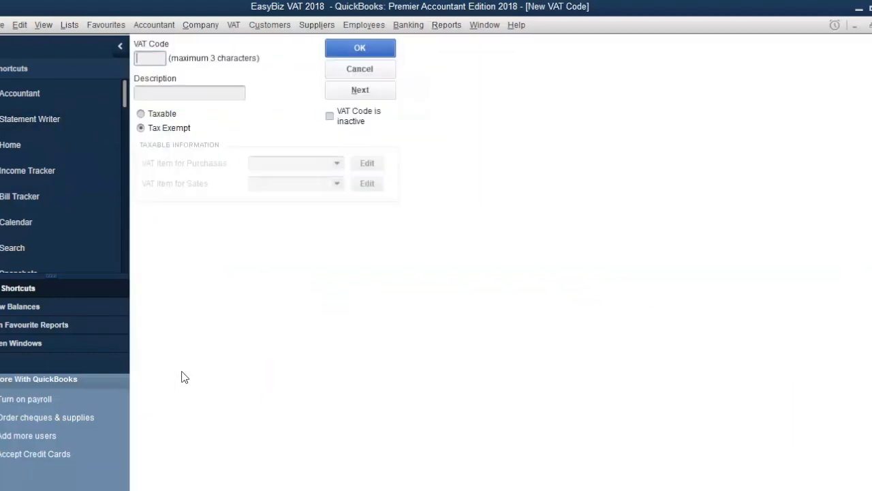
type("C15")
key("Tab")
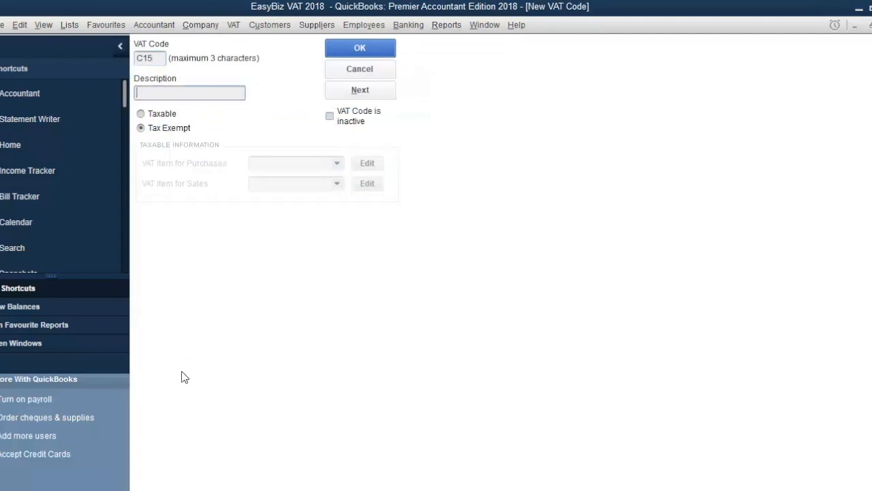
Describe the code as Capital Goods 15% and mark it Taxable.
type("Capital Goods 15%")
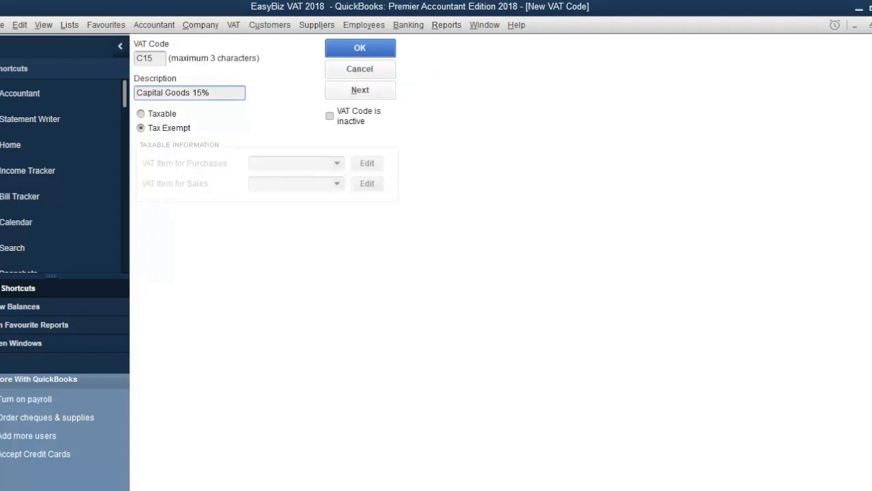
left_click(142, 113)
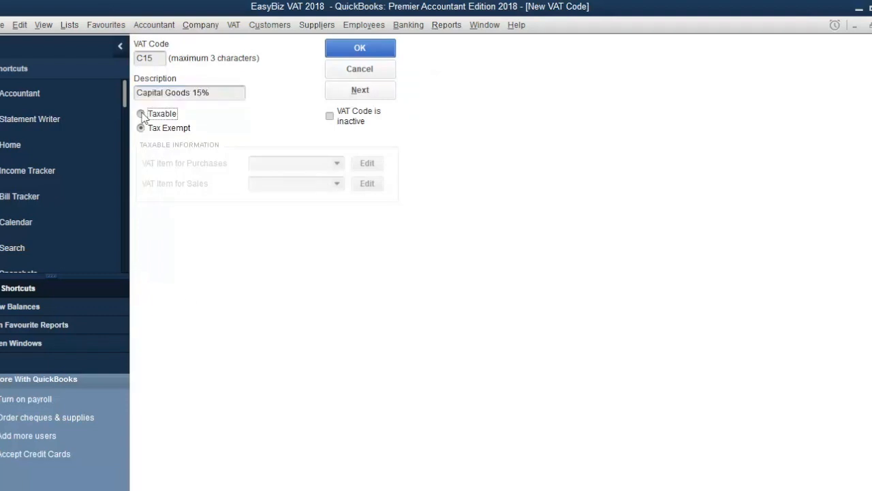
Assign Capital Goods 15% Purchases and Capital Goods 15% Sales as the code's VAT items and save the code.
left_click(336, 165)
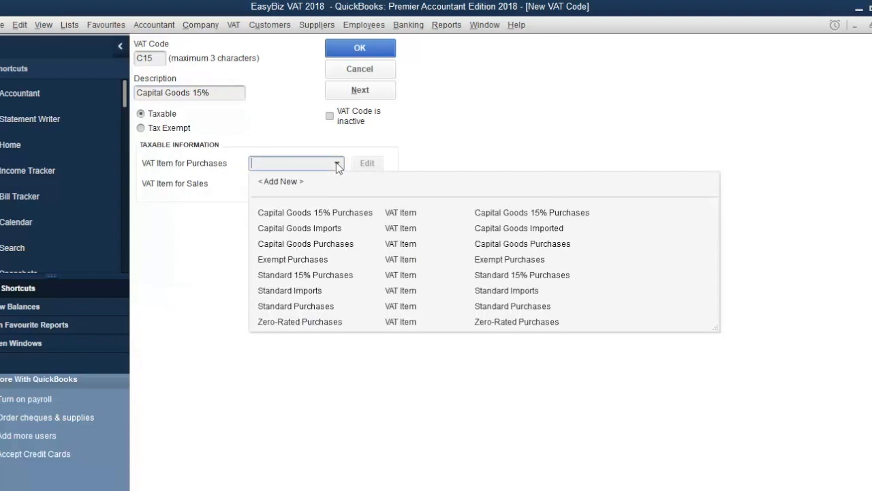
left_click(345, 214)
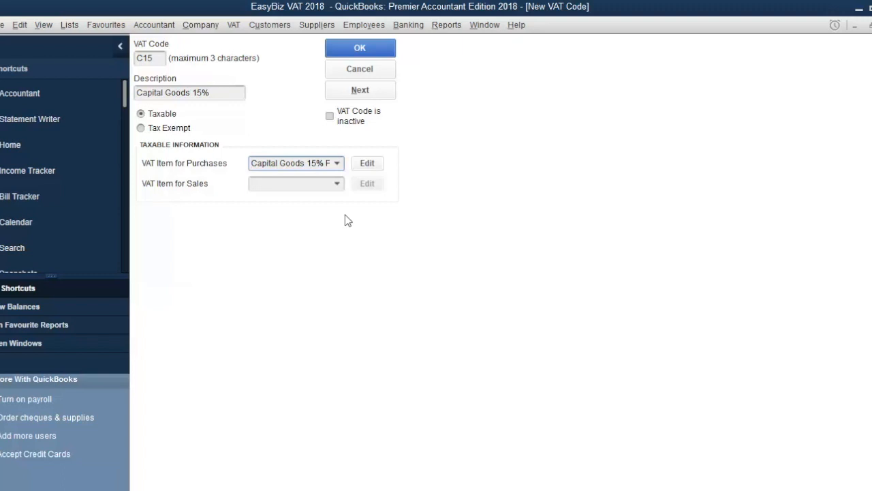
left_click(338, 184)
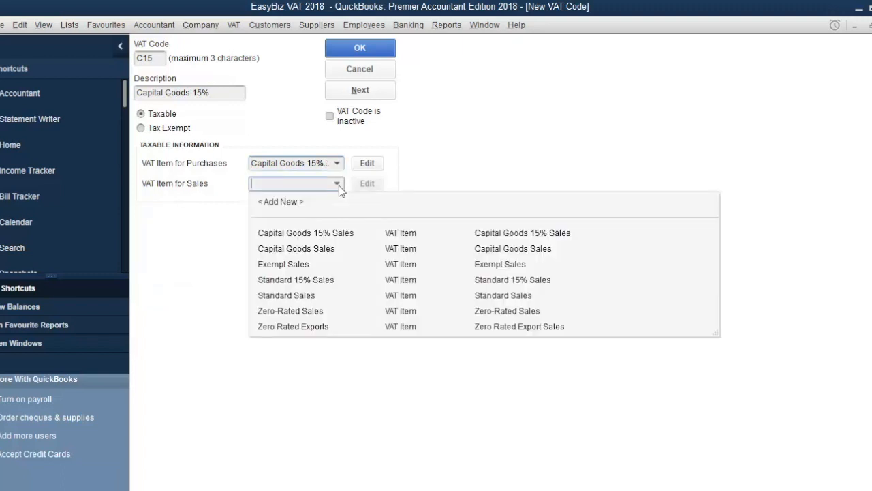
left_click(335, 234)
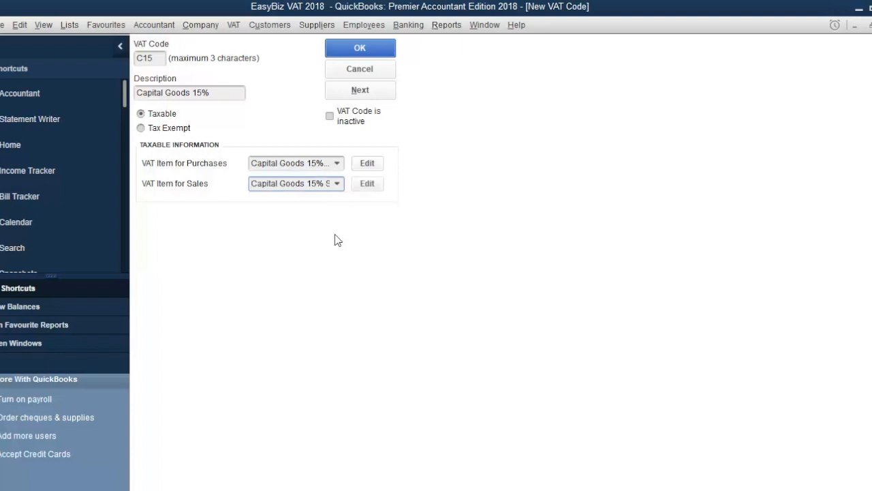
left_click(380, 53)
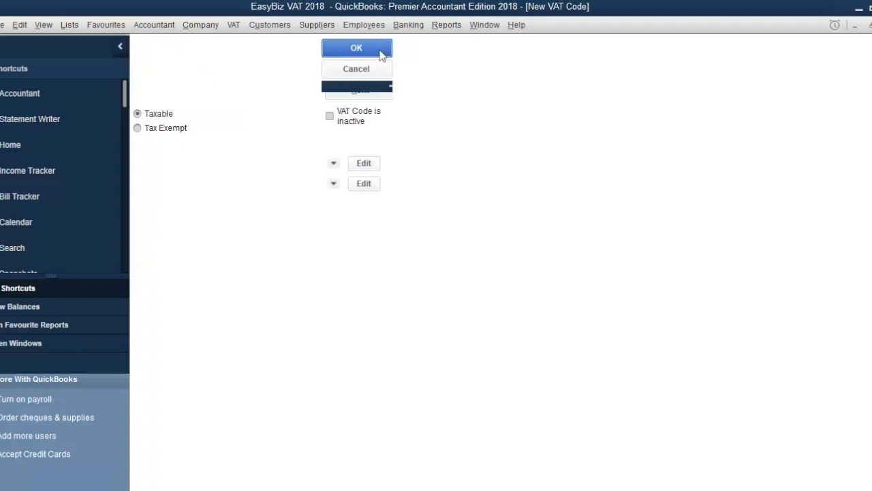
Open the item list and start a new VAT item named Capital Imports 15%.
left_click(71, 26)
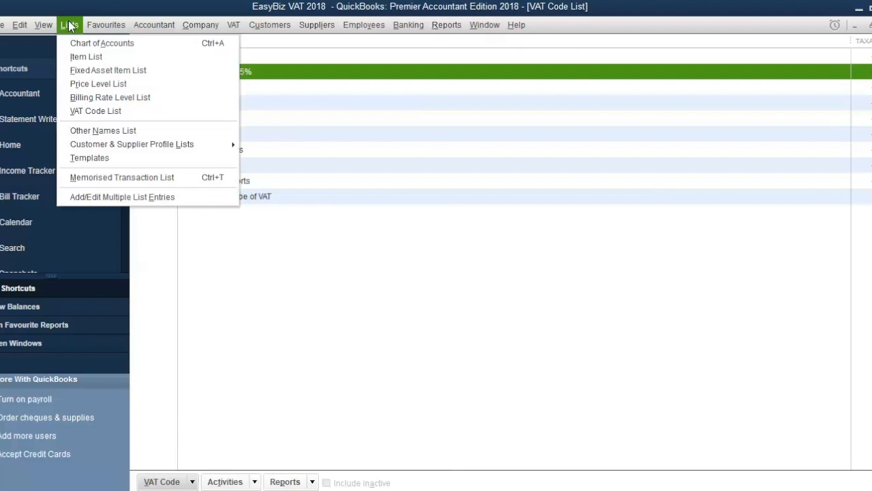
left_click(80, 58)
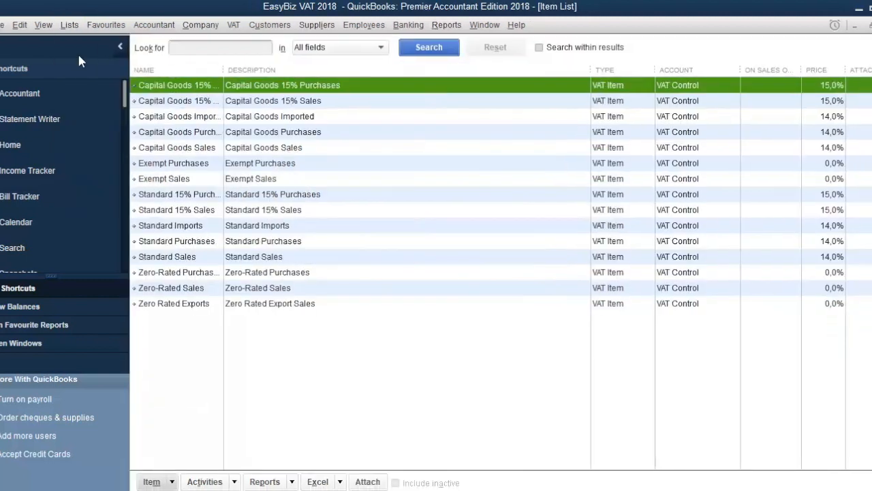
left_click(158, 481)
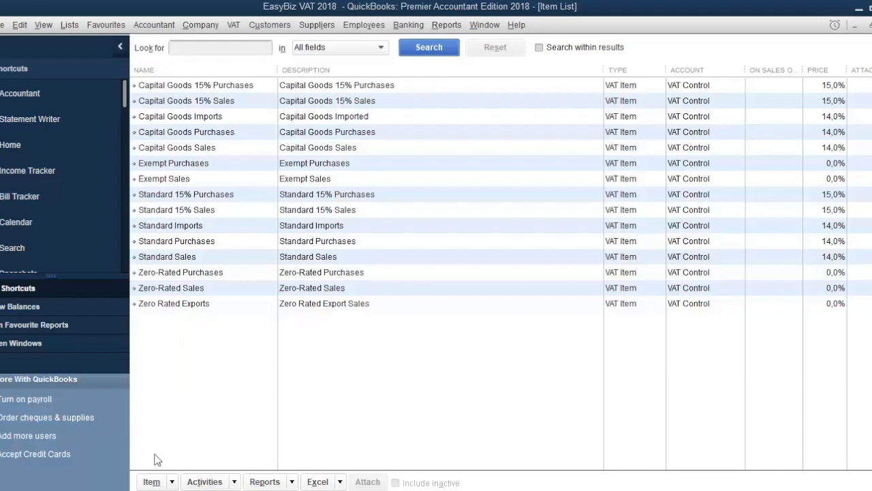
left_click(151, 482)
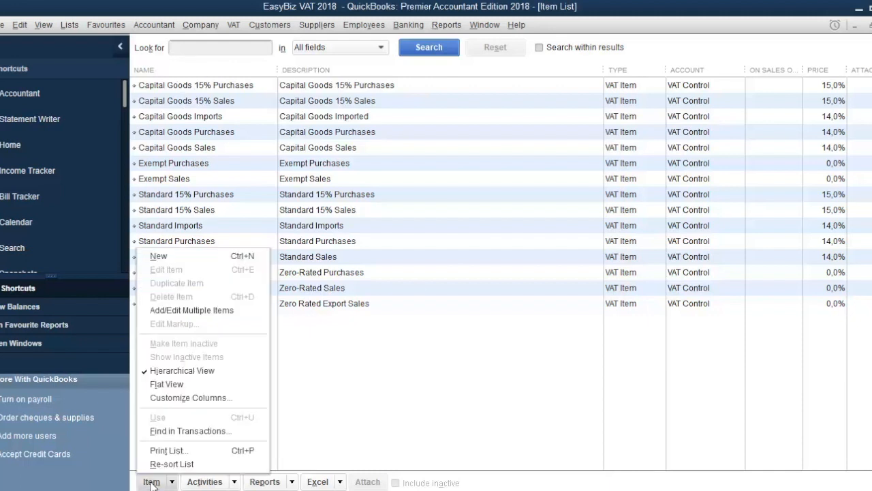
left_click(184, 257)
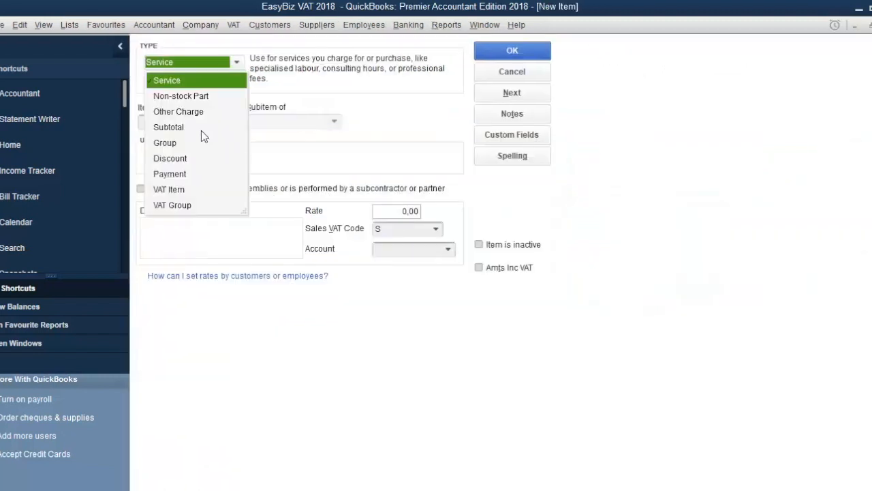
left_click(177, 192)
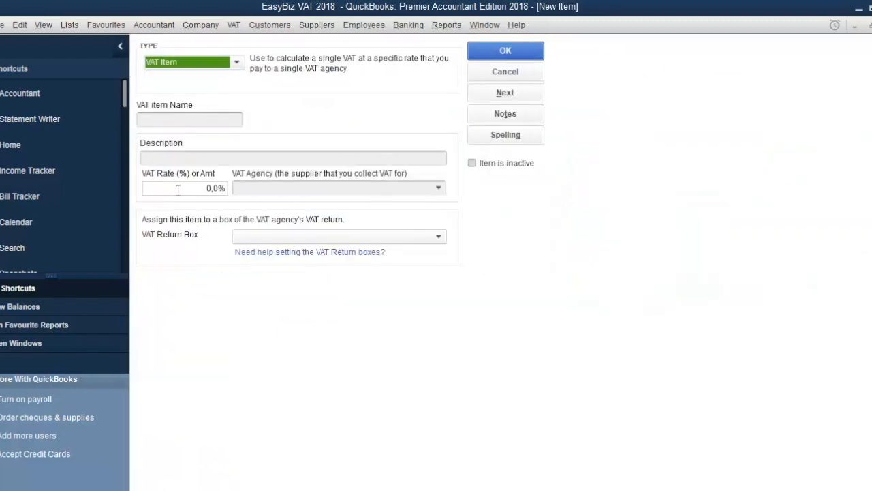
left_click(164, 119)
type("C")
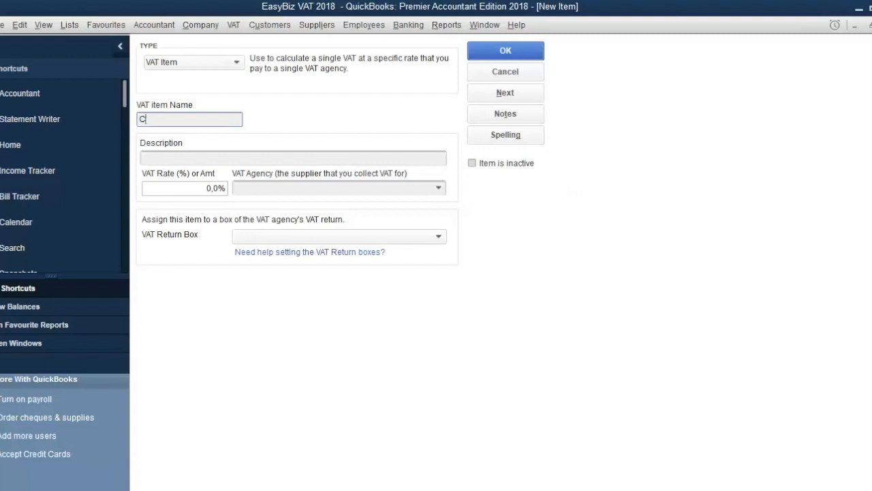
type("apital Imports 15%")
Set this item's VAT rate to 15% and its VAT agency to SARS.
key("Tab")
key("Tab")
key("BackSpace")
type("15")
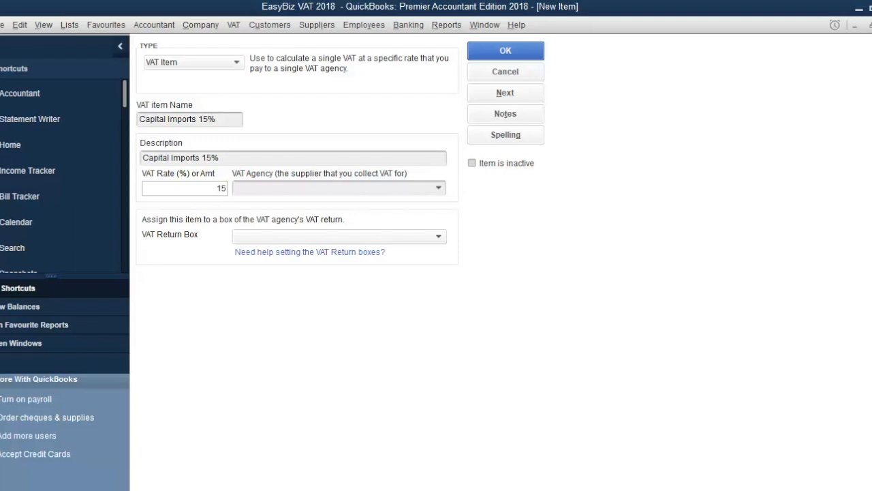
key("Tab")
type("SARS")
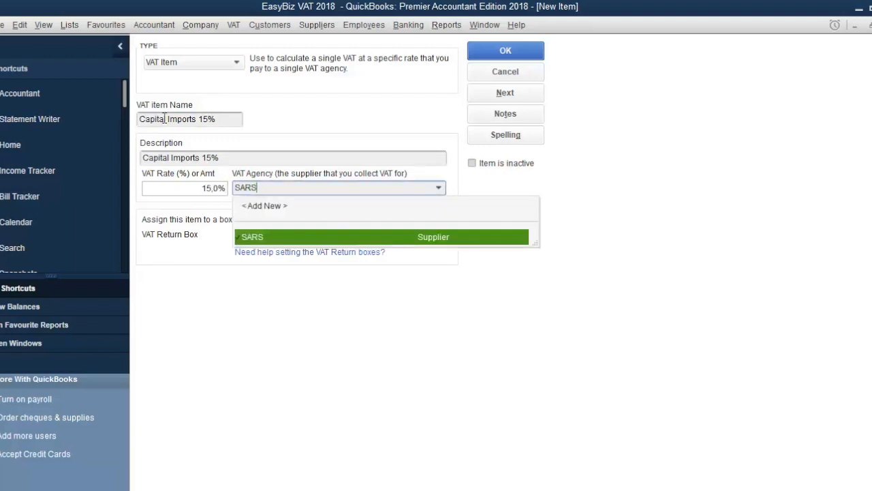
Assign the item to VAT return box <14A, N>VAT on Capital Imports and save it.
key("Tab")
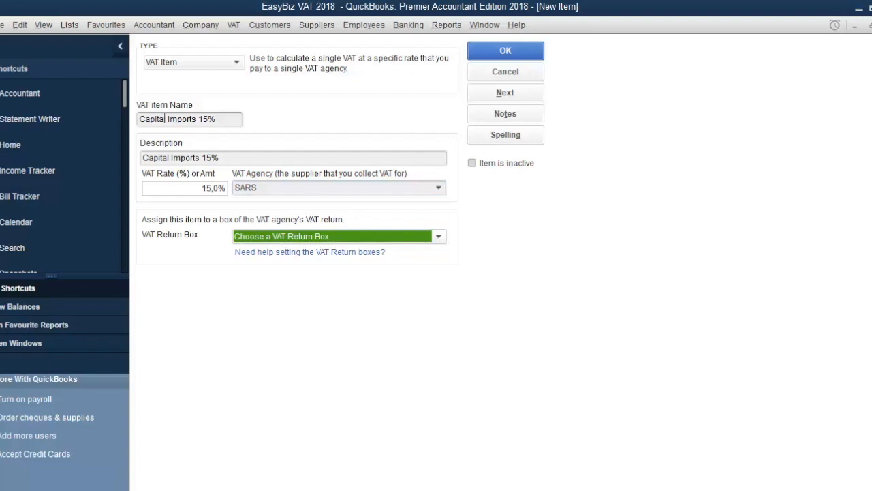
left_click(434, 238)
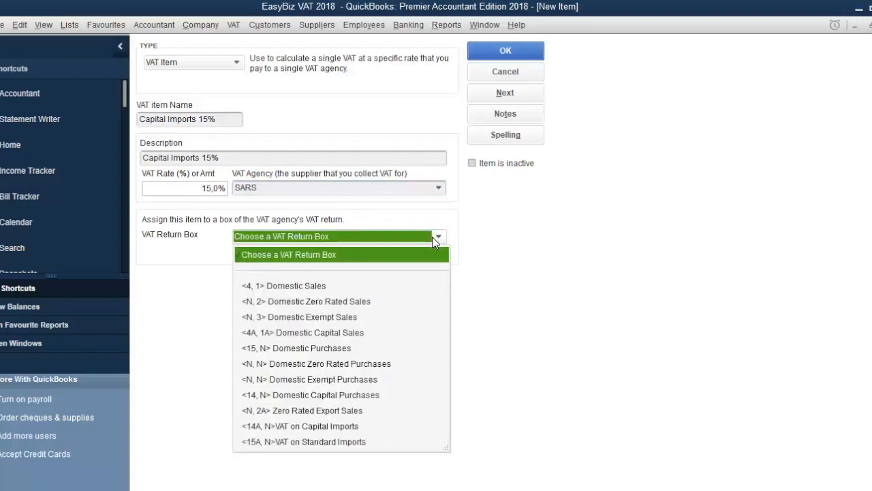
left_click(369, 427)
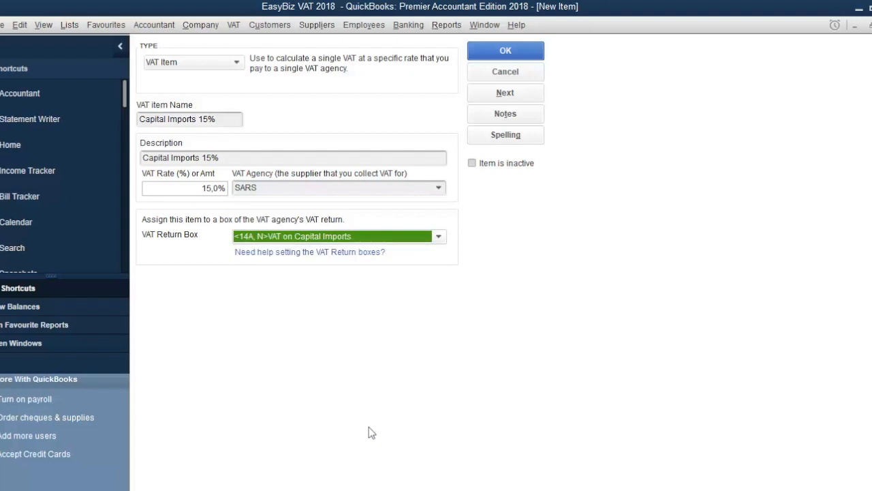
left_click(503, 52)
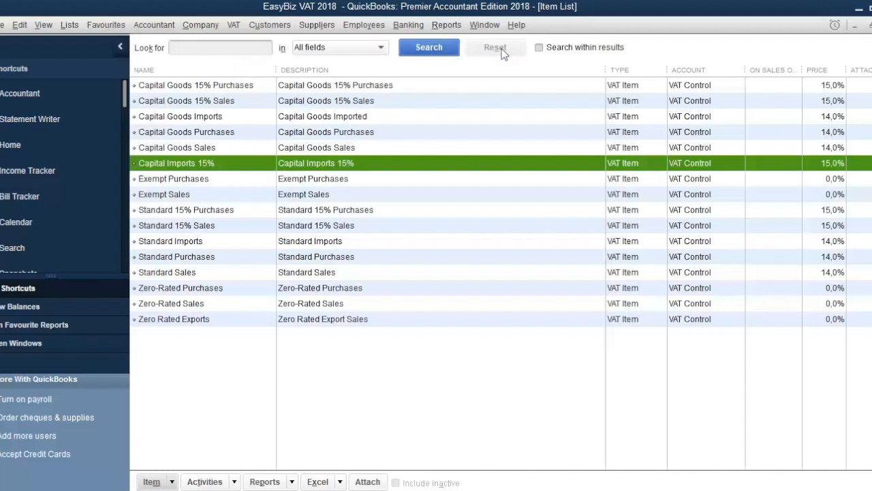
Open the VAT code list and start a new VAT code CI5.
left_click(69, 26)
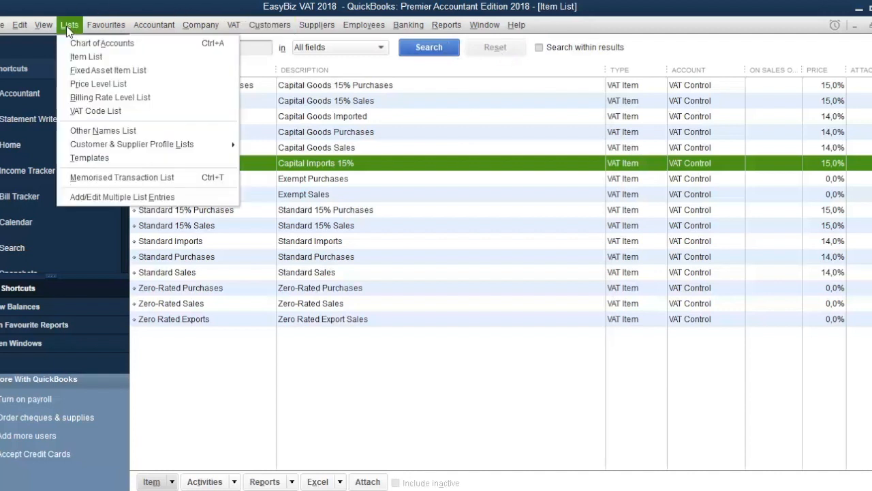
left_click(85, 109)
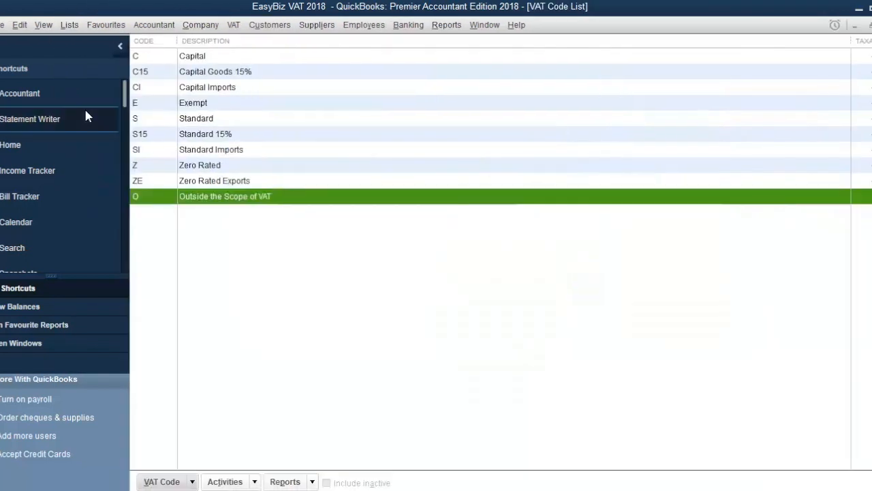
left_click(166, 482)
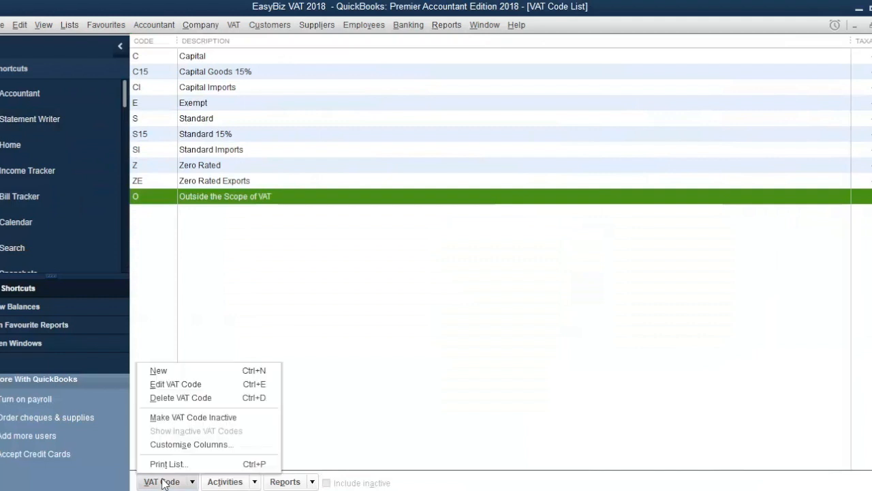
left_click(176, 372)
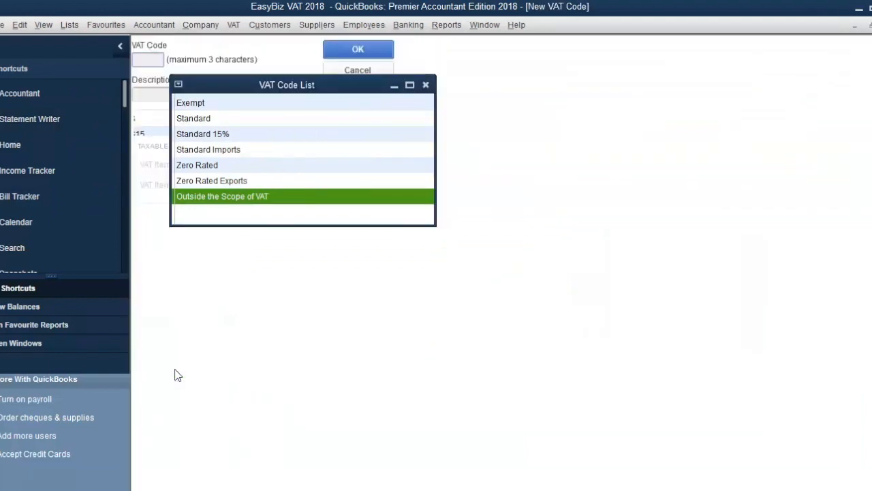
type("C")
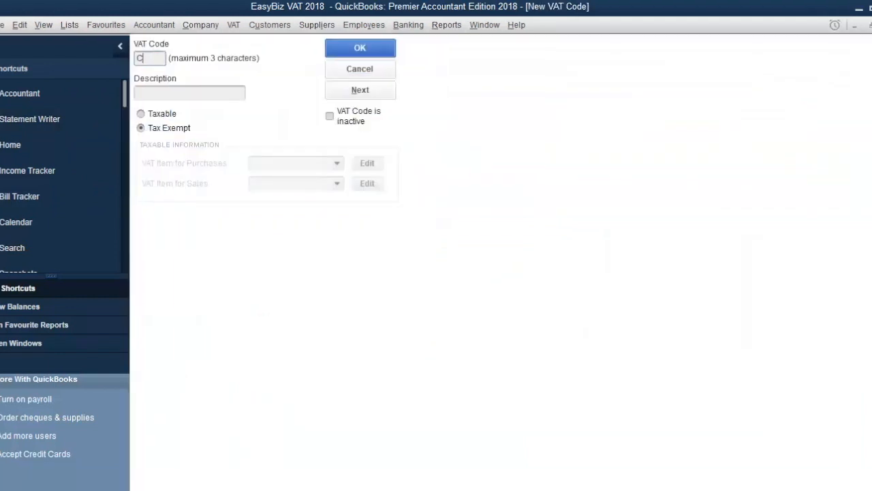
type("I5")
key("Tab")
Describe the code as Capital Imports 15% and mark it Taxable.
type("C")
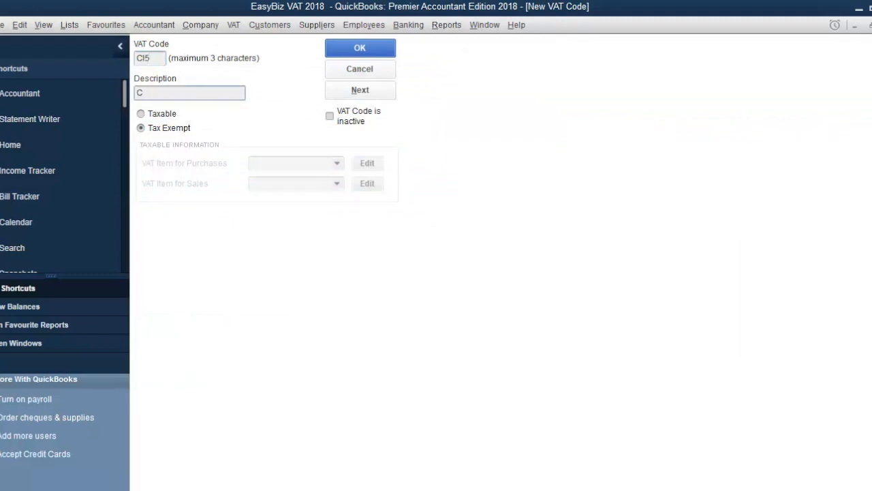
type("apital Imports 15%")
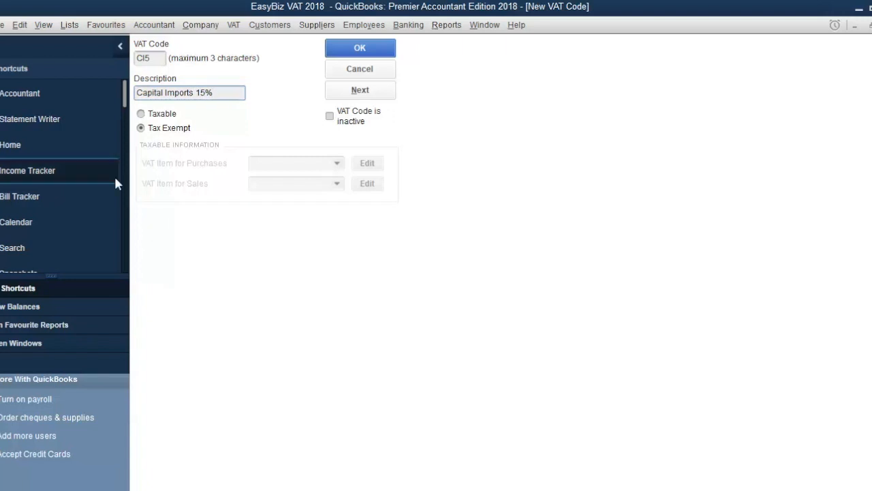
left_click(141, 115)
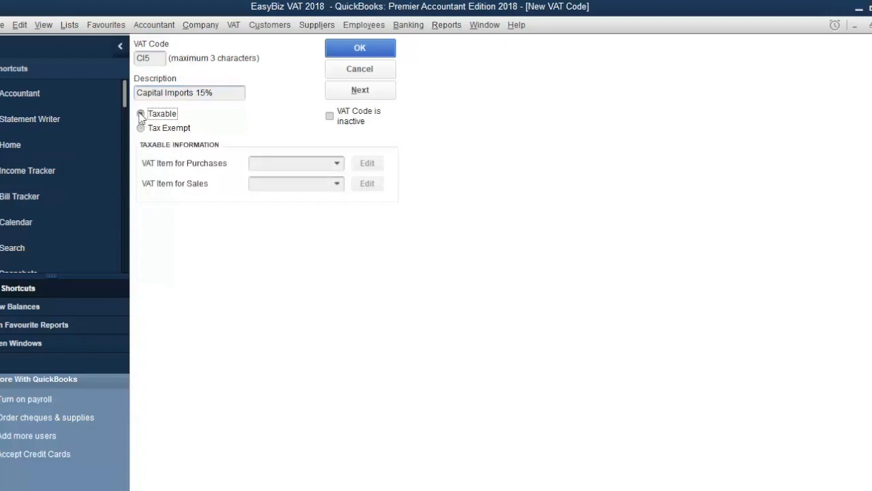
Set the code's purchase VAT item to Capital Imports 15% and save the code.
left_click(338, 164)
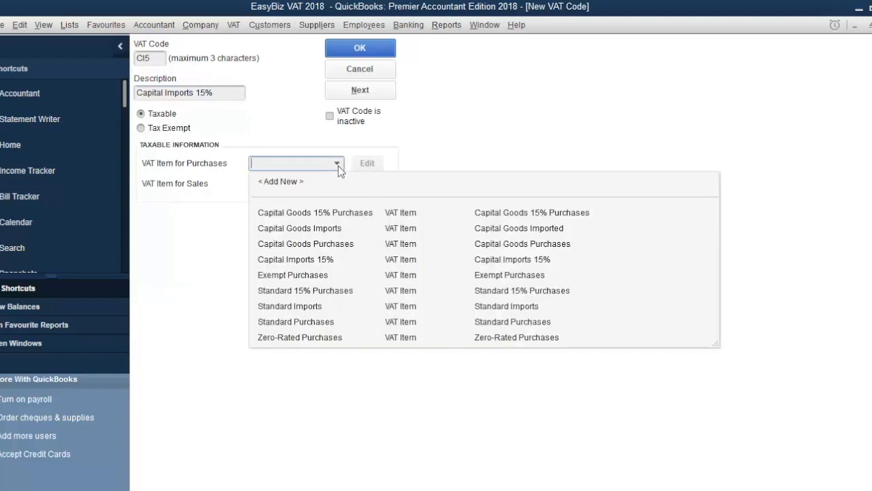
left_click(325, 259)
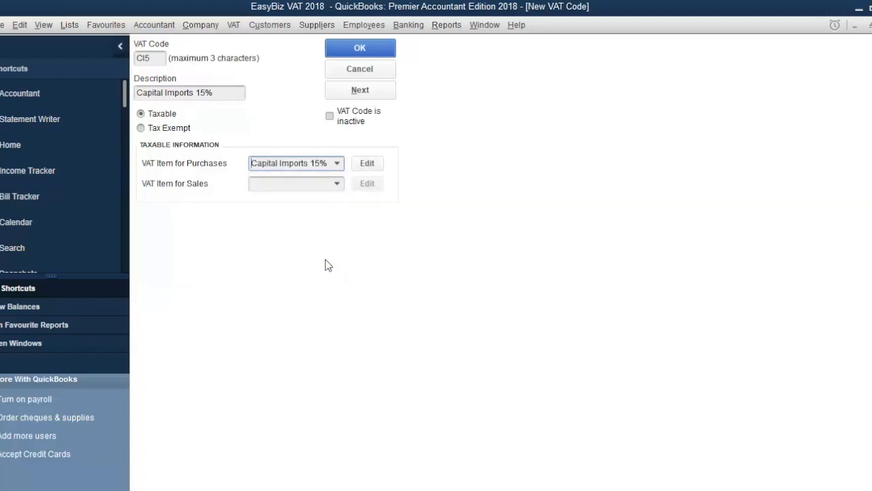
left_click(360, 47)
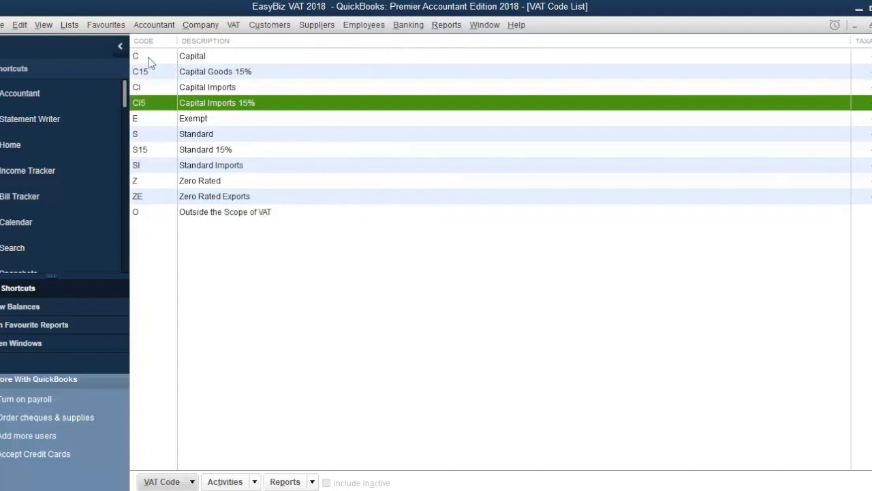
Open the item list and start a new item of type VAT Item.
left_click(70, 25)
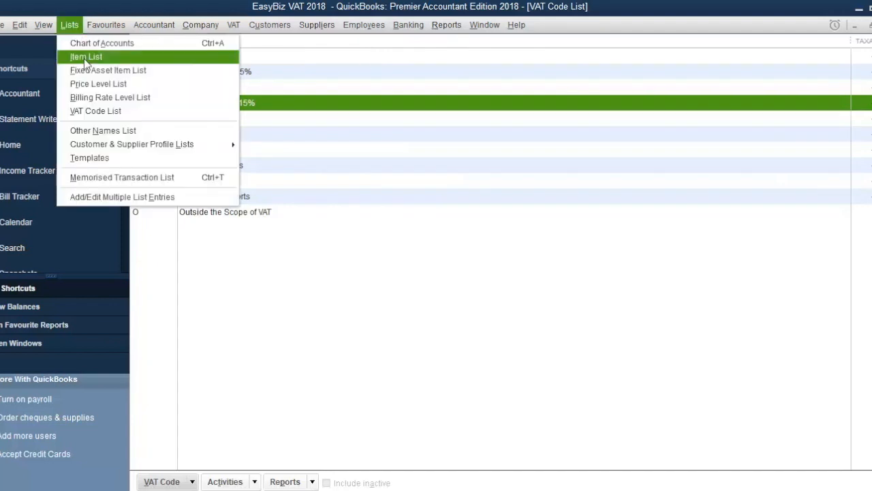
left_click(83, 58)
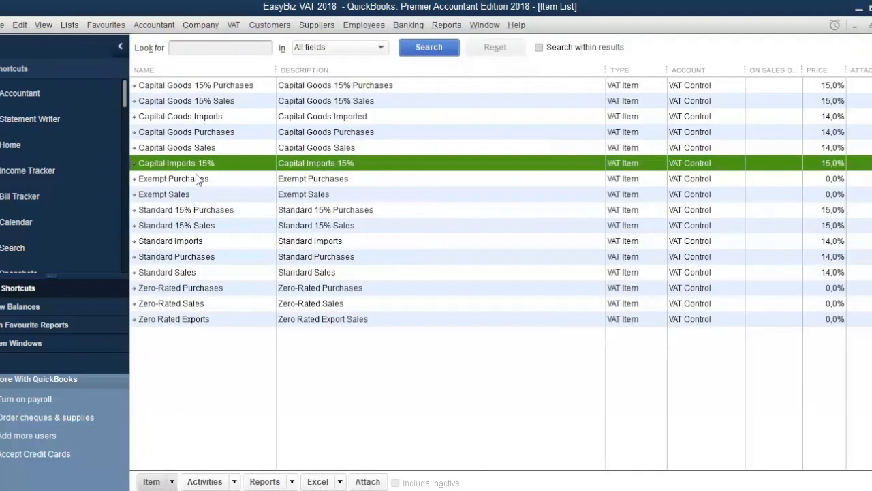
left_click(170, 482)
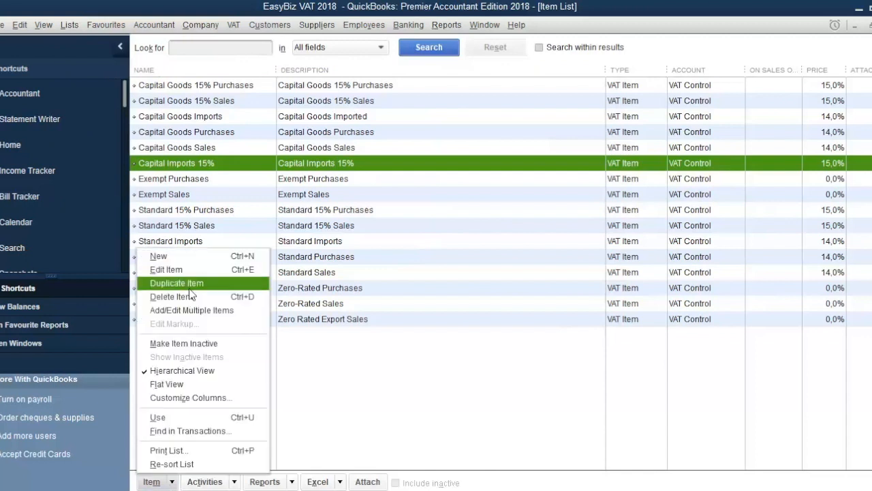
left_click(190, 263)
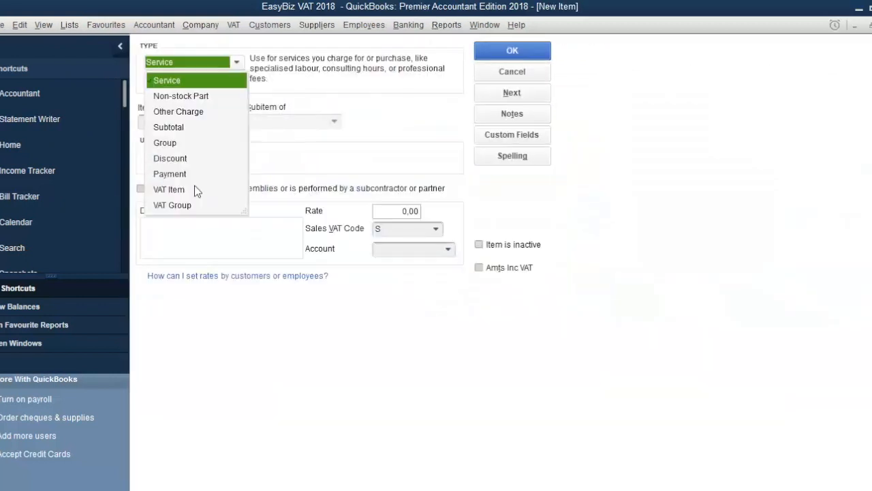
left_click(170, 190)
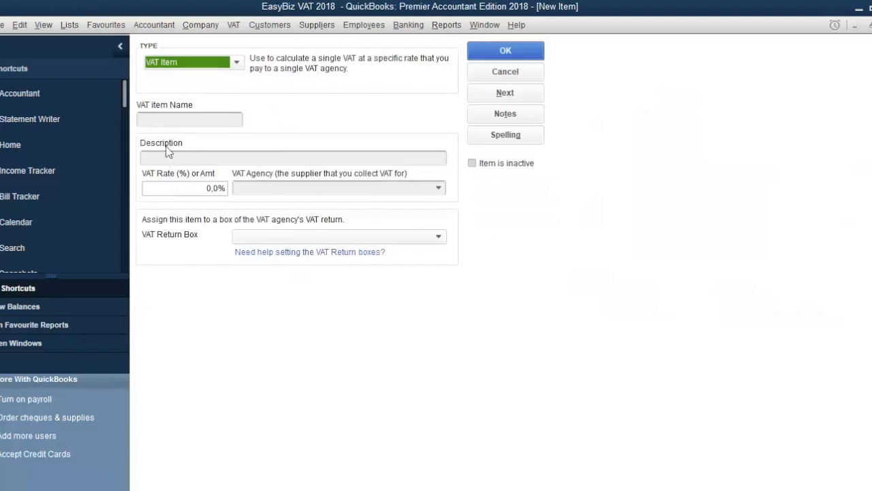
Name the new VAT item Standard Imports 15%.
left_click(160, 118)
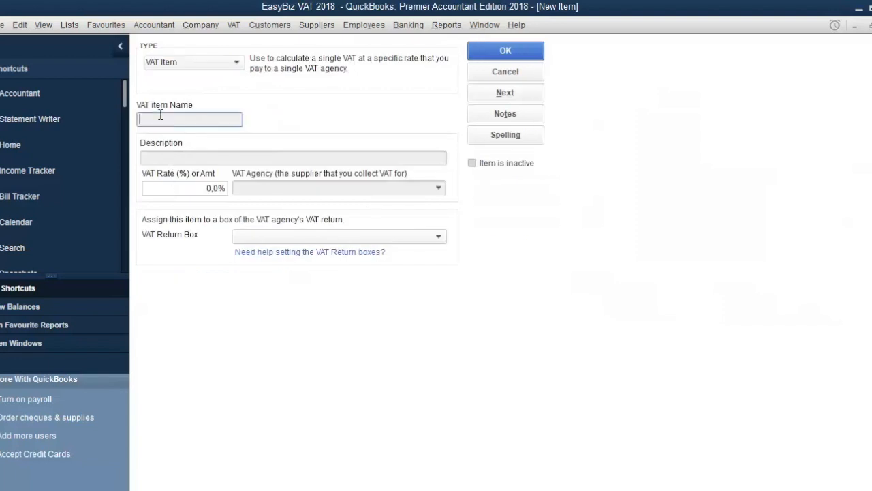
type("Standard Imports 15%")
Set the item's VAT rate to 15% and its VAT agency to SARS.
key("Tab")
key("Tab")
type("15%")
key("Tab")
type("SA")
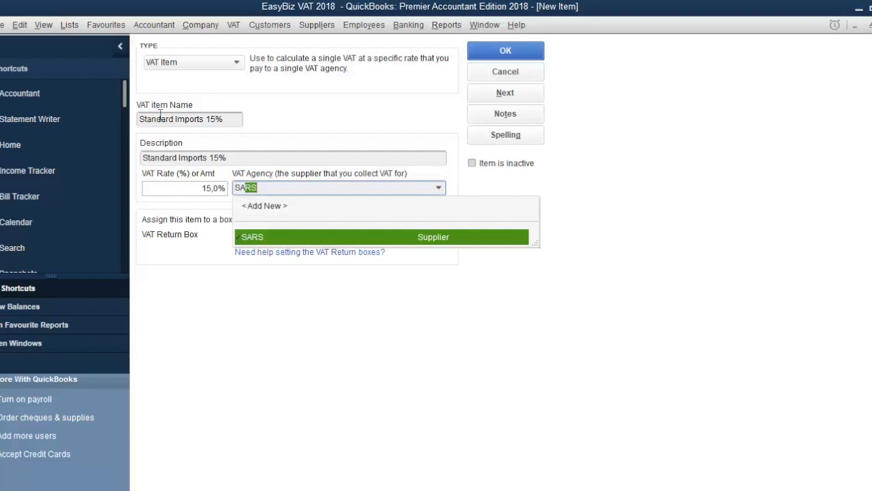
type("RS")
key("Tab")
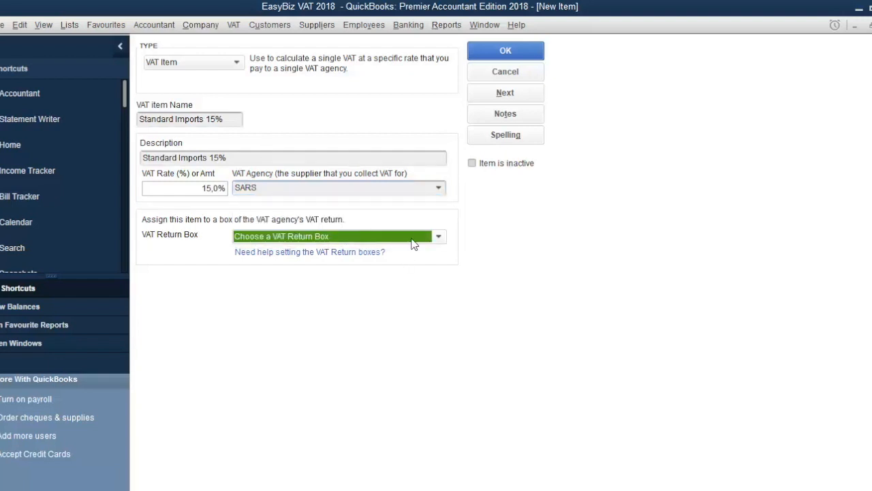
Assign the item to VAT return box <15A, N>VAT on Standard Imports and save it.
left_click(436, 238)
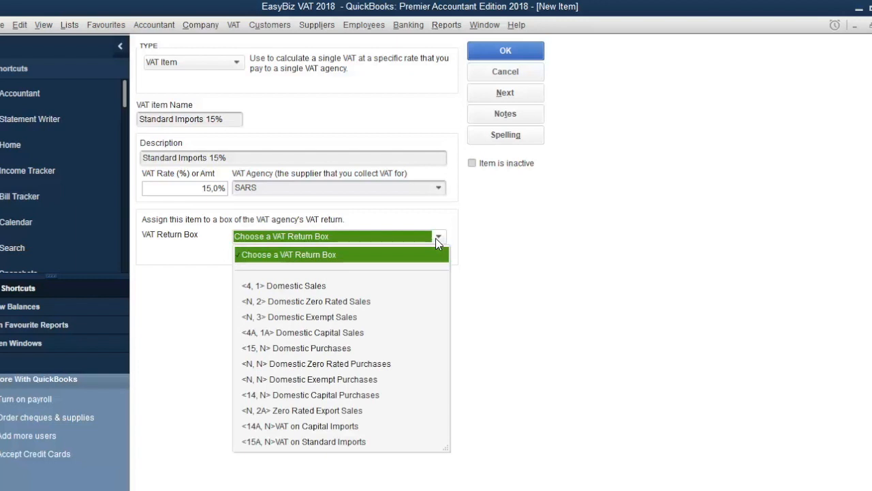
left_click(344, 443)
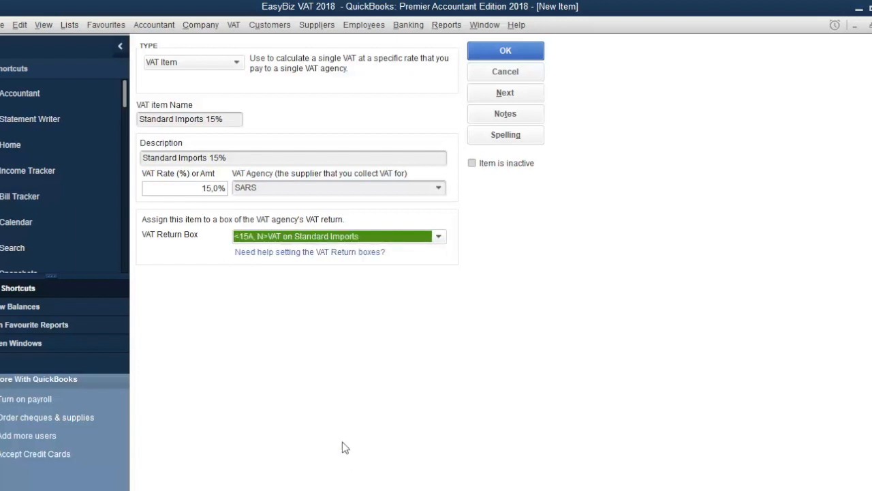
left_click(521, 53)
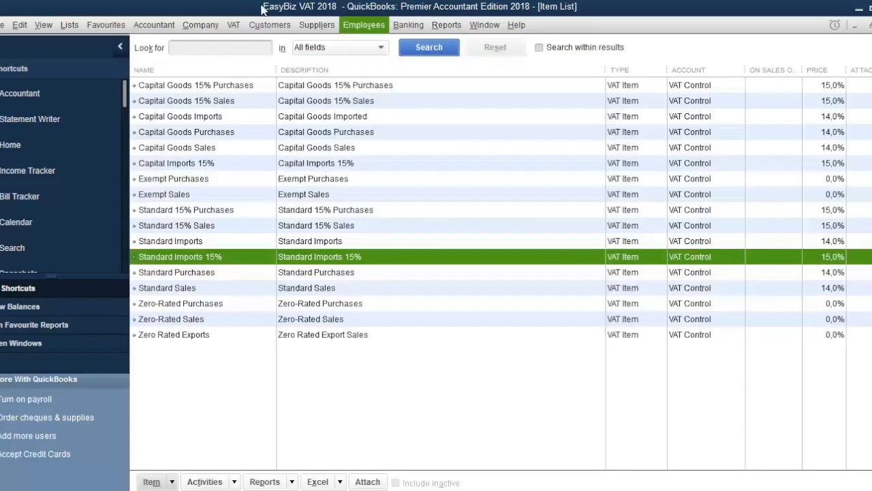
Open the VAT code list and start a new VAT code SI5.
left_click(71, 24)
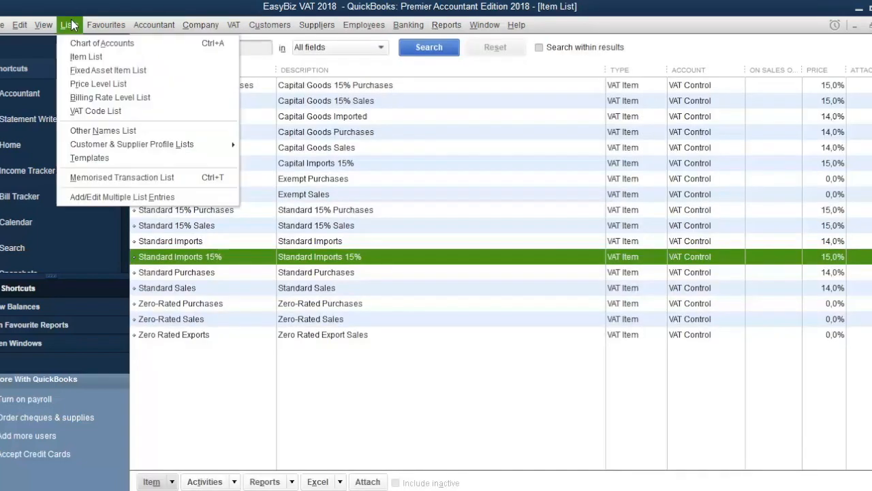
left_click(79, 107)
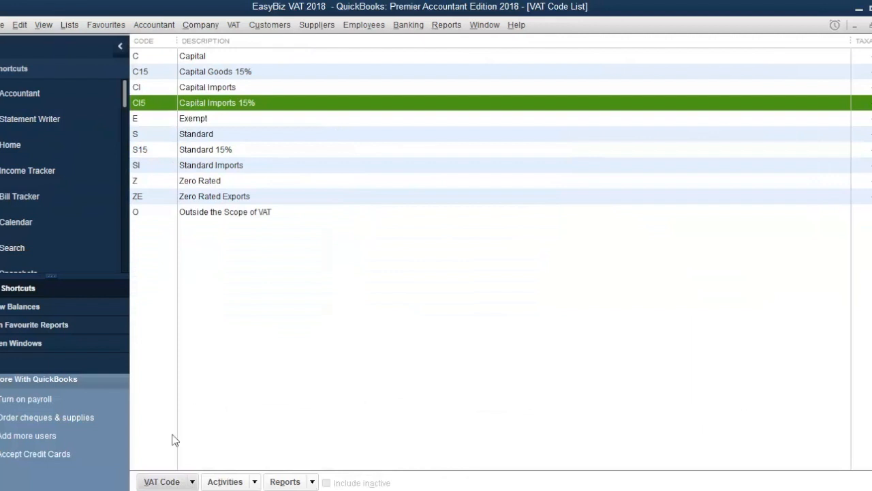
left_click(167, 481)
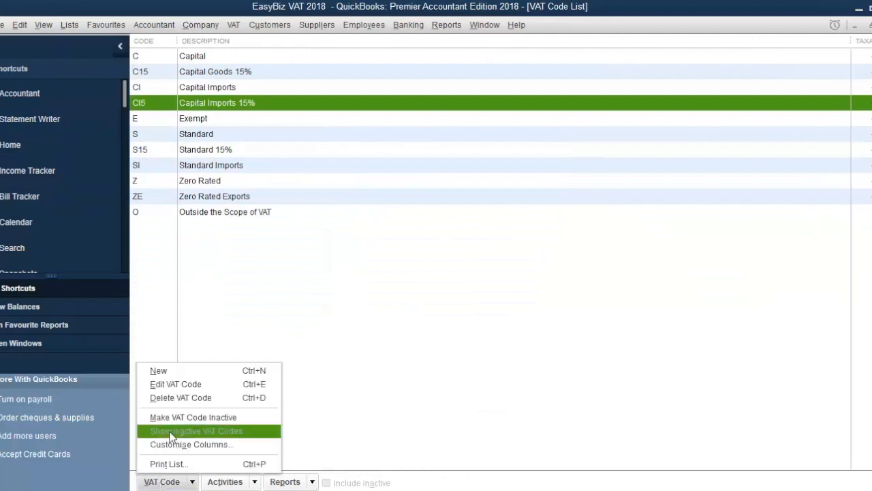
left_click(169, 372)
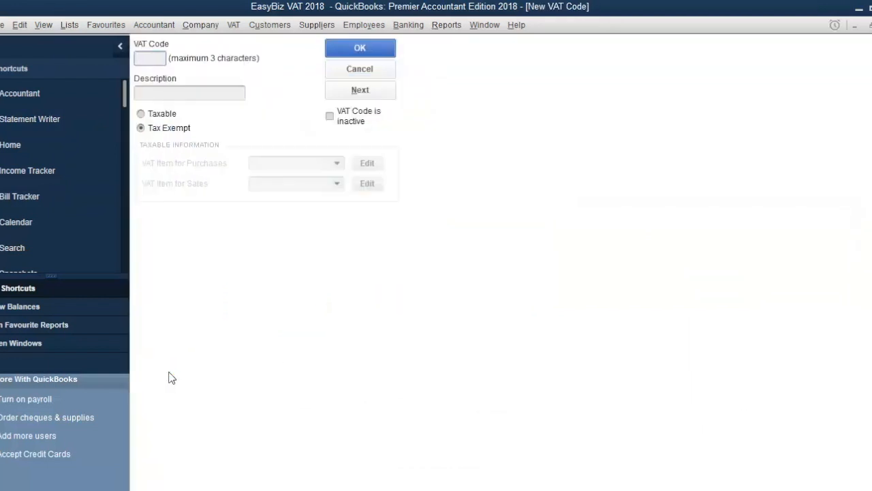
type("SI5")
key("Tab")
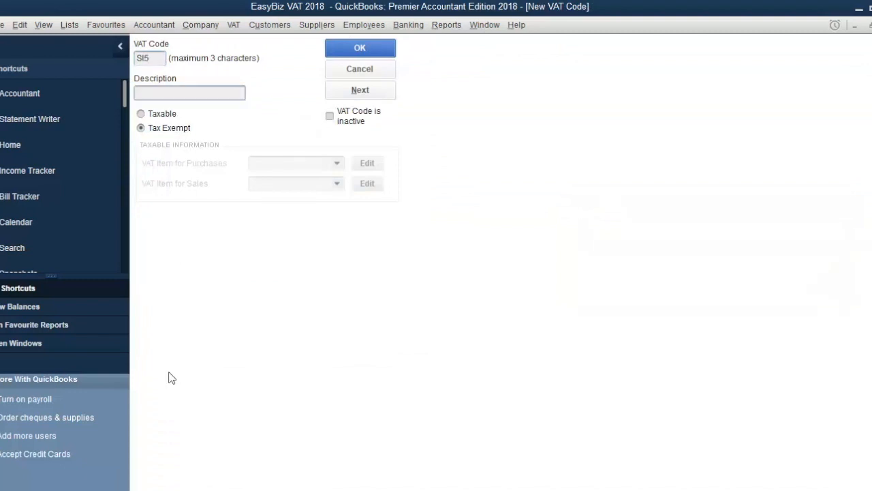
Describe the code as Standard Imports 15% and mark it Taxable.
type("Standard Imports 15%")
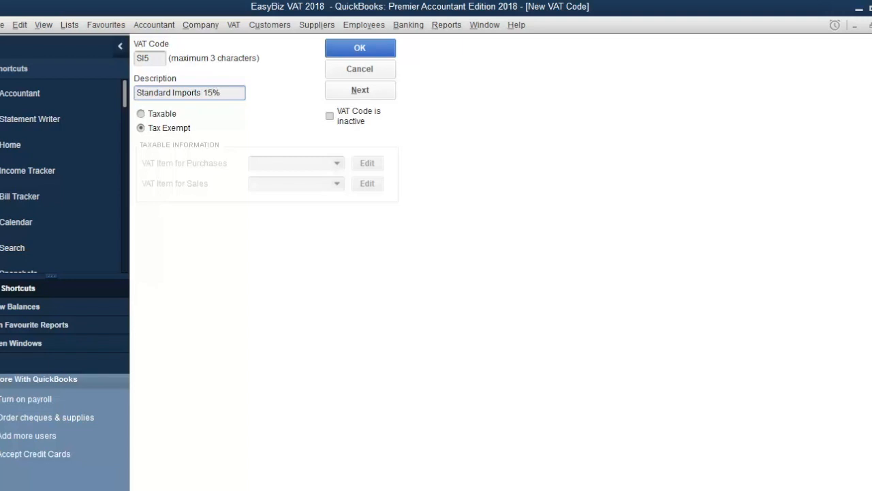
left_click(141, 114)
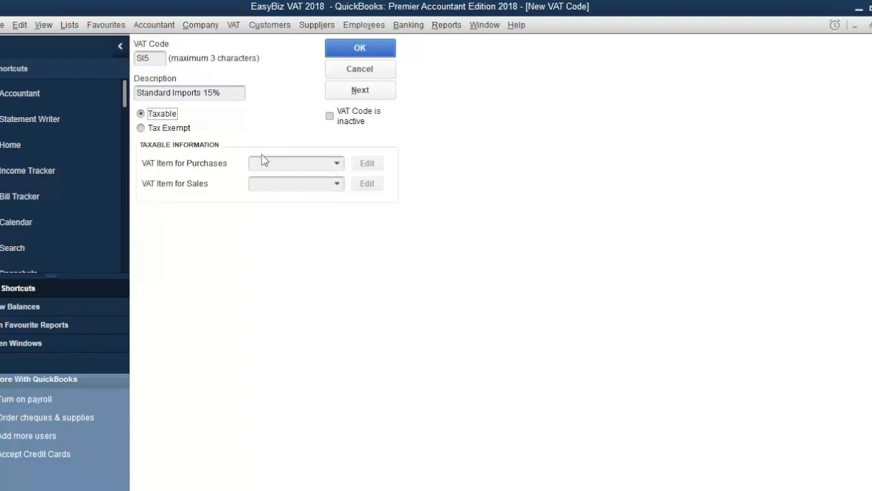
Set the code's purchase VAT item to Standard Imports 15% and save the code.
left_click(291, 162)
left_click(337, 164)
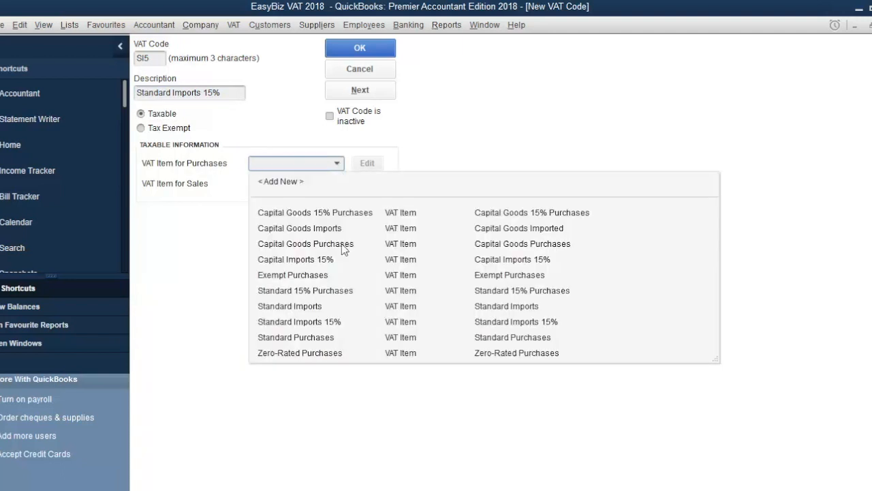
left_click(341, 321)
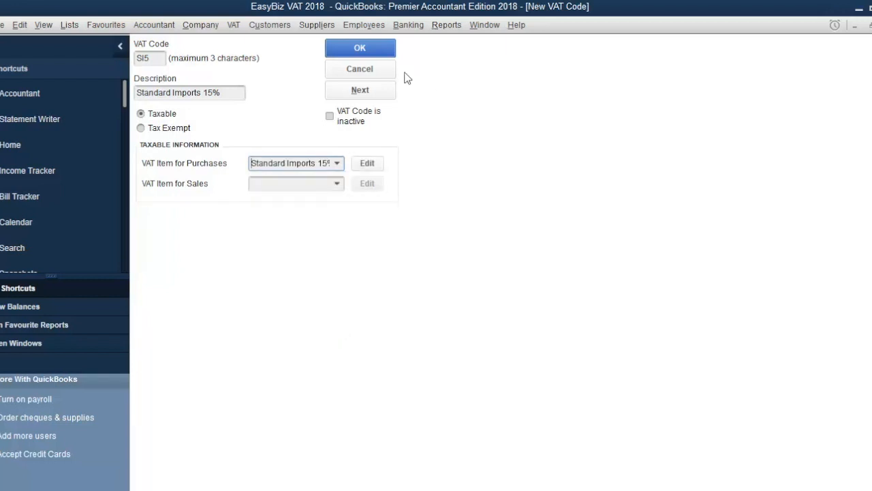
left_click(370, 51)
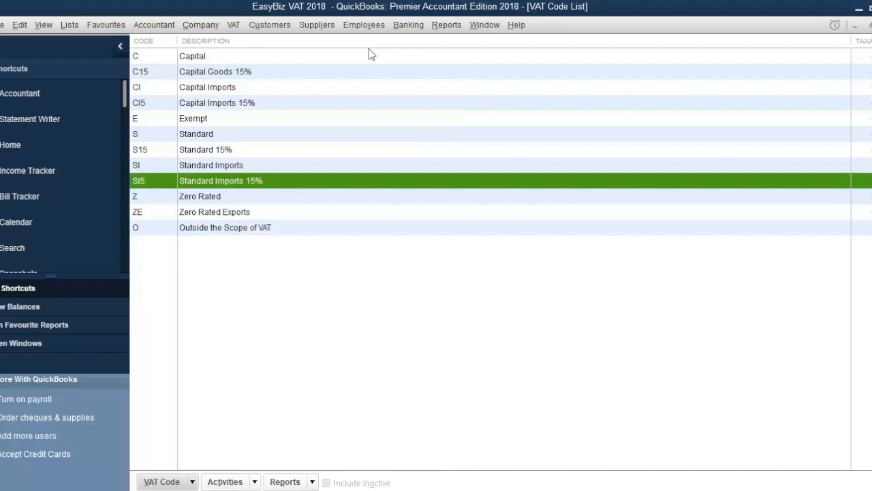
Open Manage VAT, go to Assign VAT Codes and start a bulk change without making a backup.
left_click(235, 27)
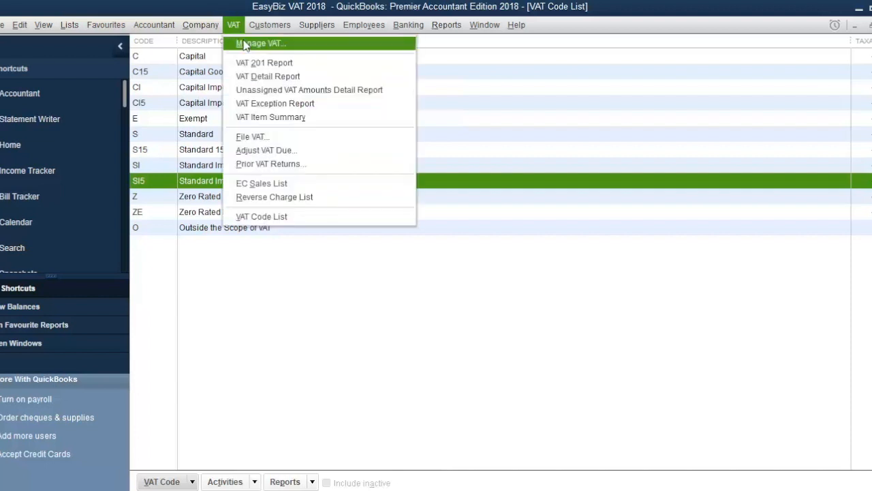
left_click(246, 46)
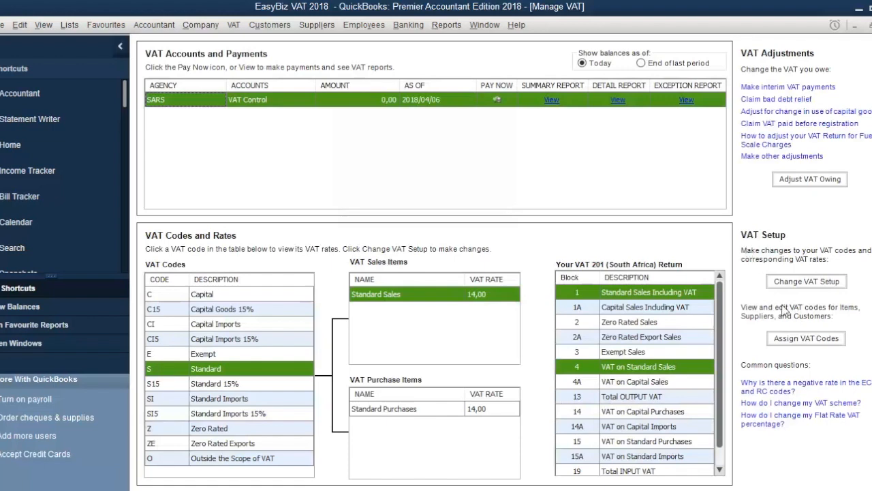
left_click(818, 341)
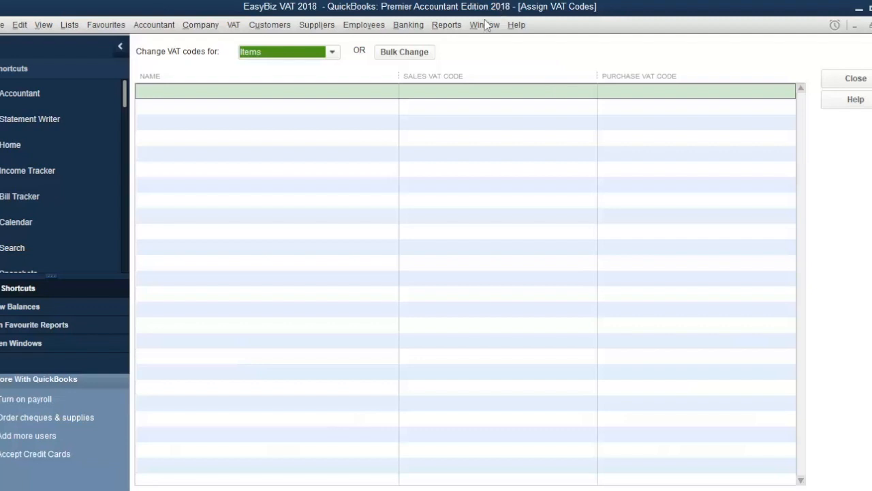
left_click(407, 58)
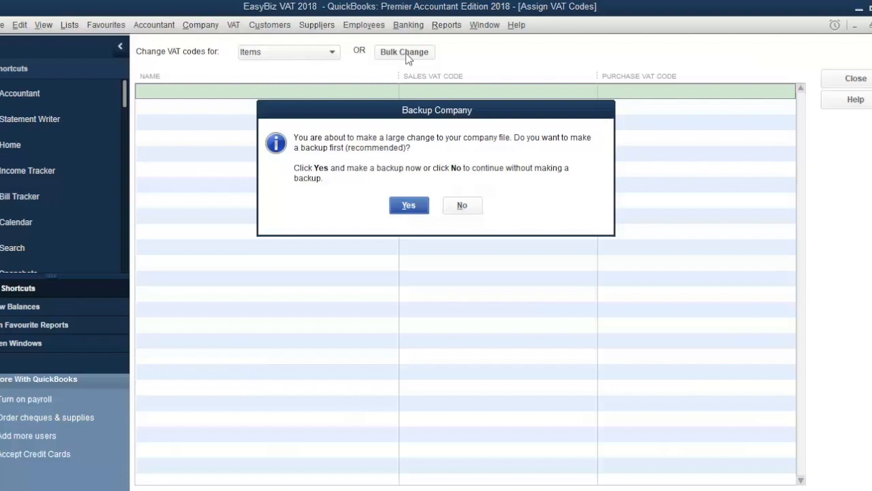
left_click(463, 206)
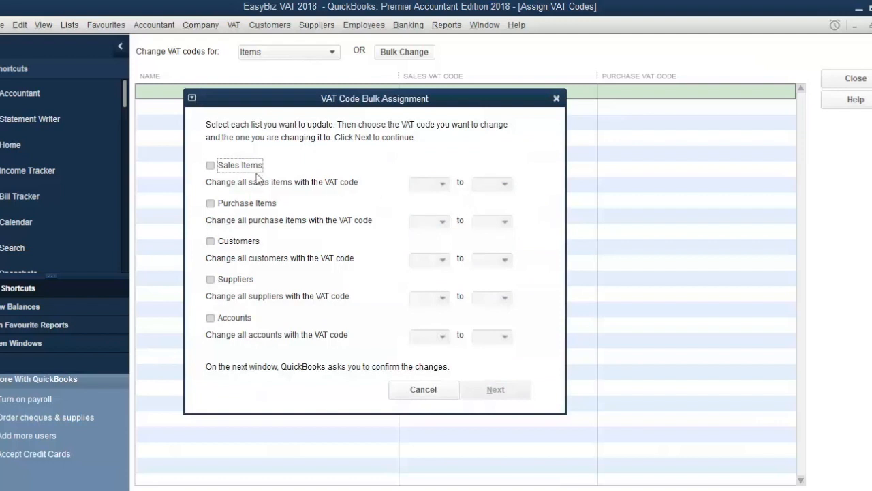
In the bulk assignment, change all sales items with VAT code S to S15.
left_click(210, 166)
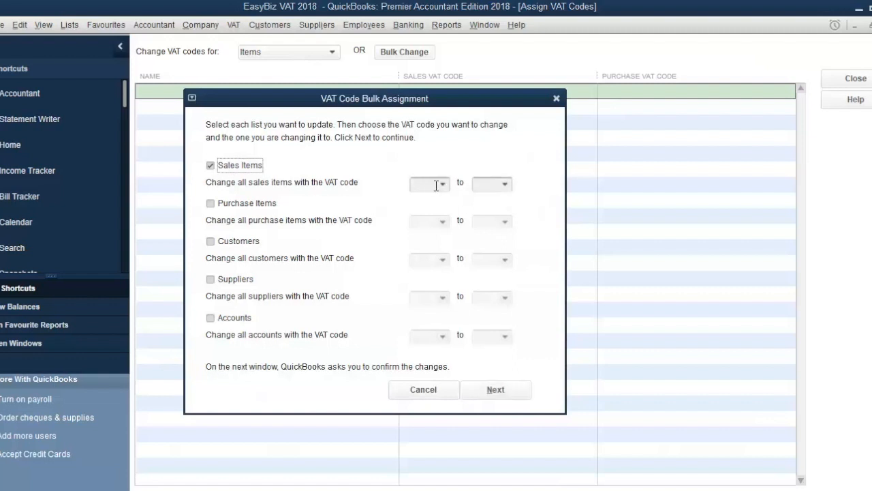
left_click(443, 184)
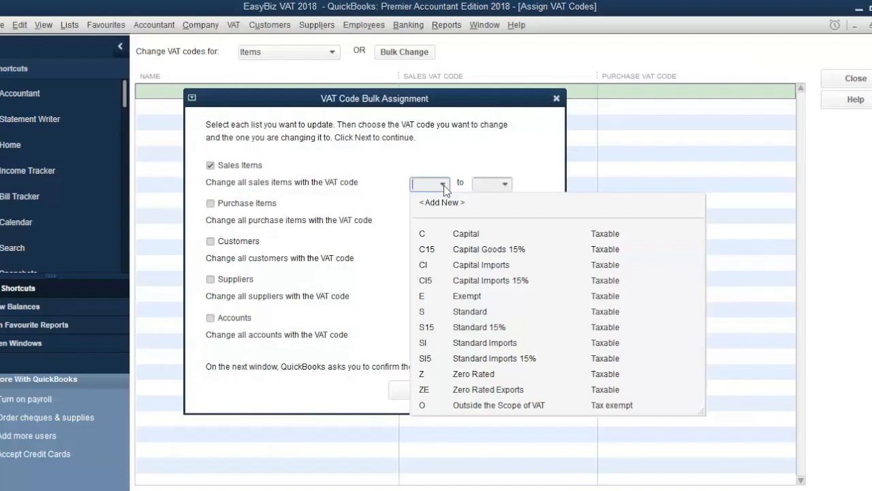
left_click(450, 311)
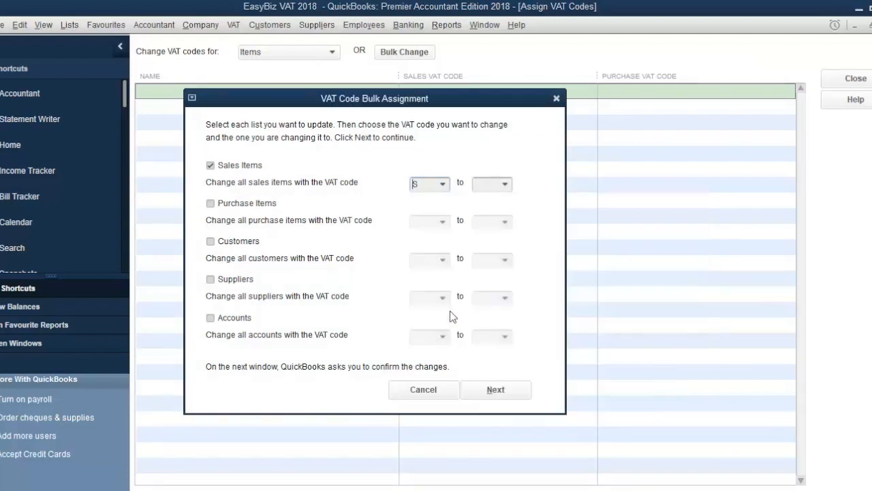
left_click(505, 184)
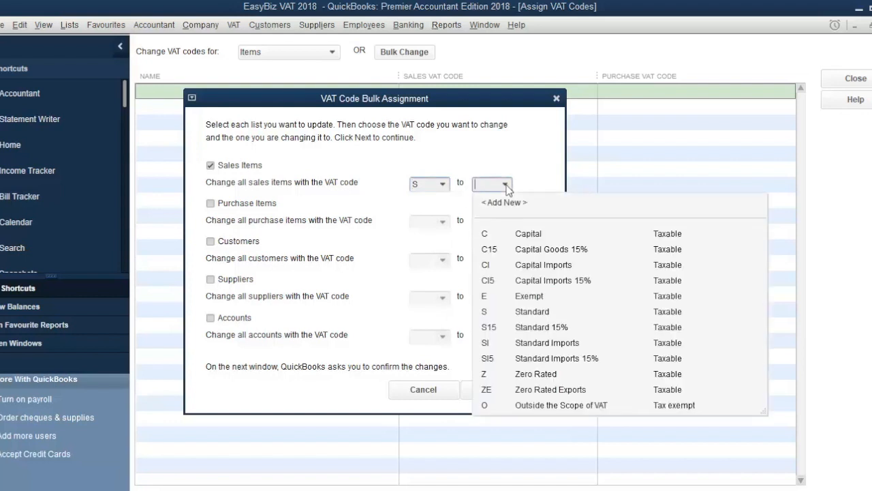
left_click(511, 327)
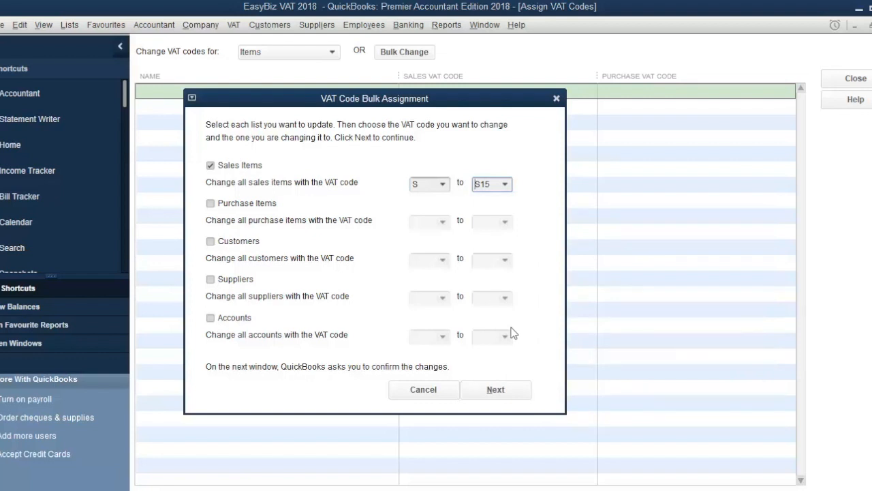
key("Tab")
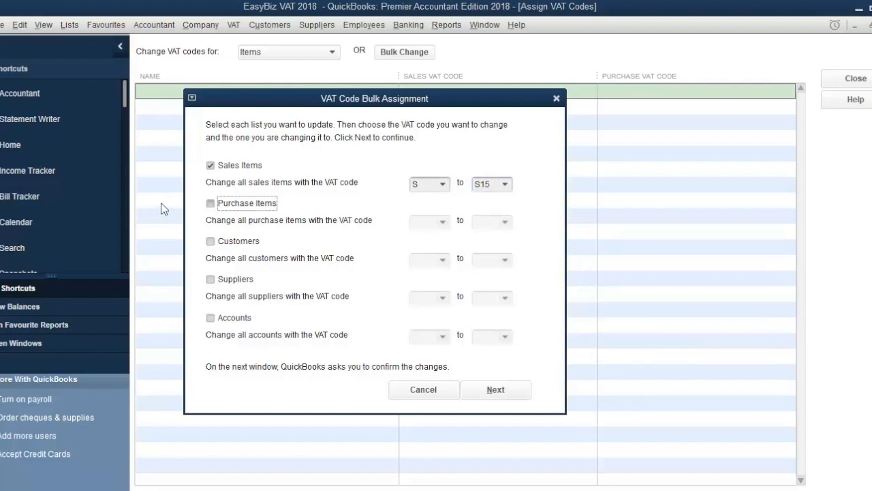
Also change all purchase items with VAT code S to S15 and apply the bulk assignment.
left_click(211, 203)
left_click(441, 222)
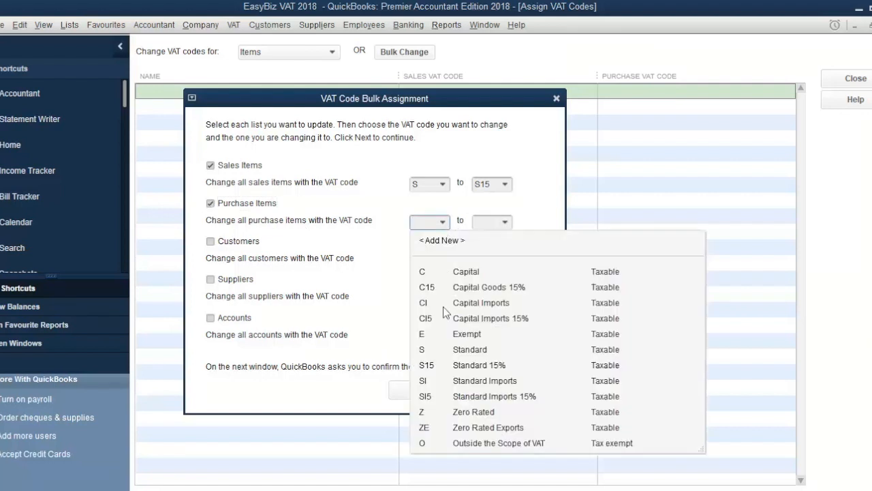
left_click(436, 350)
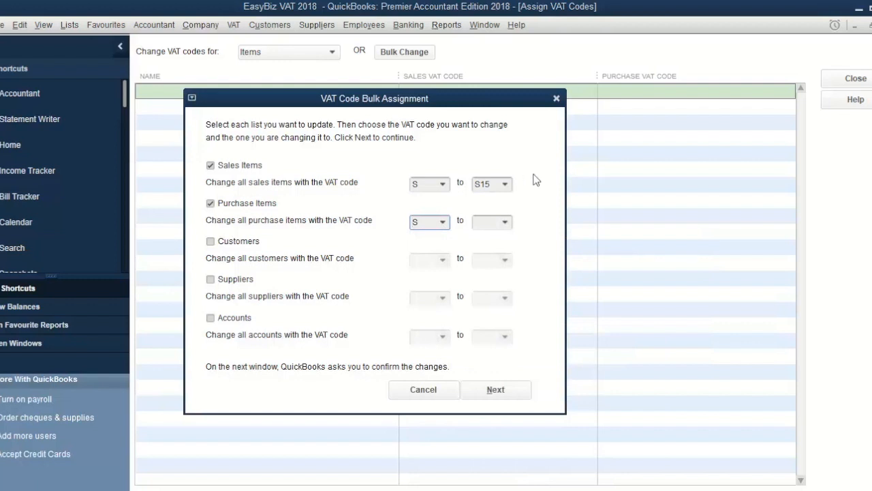
left_click(505, 222)
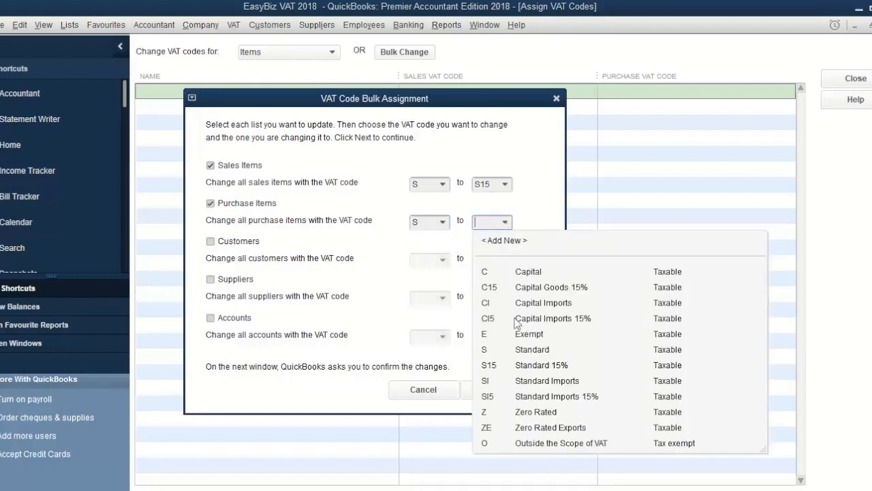
left_click(513, 368)
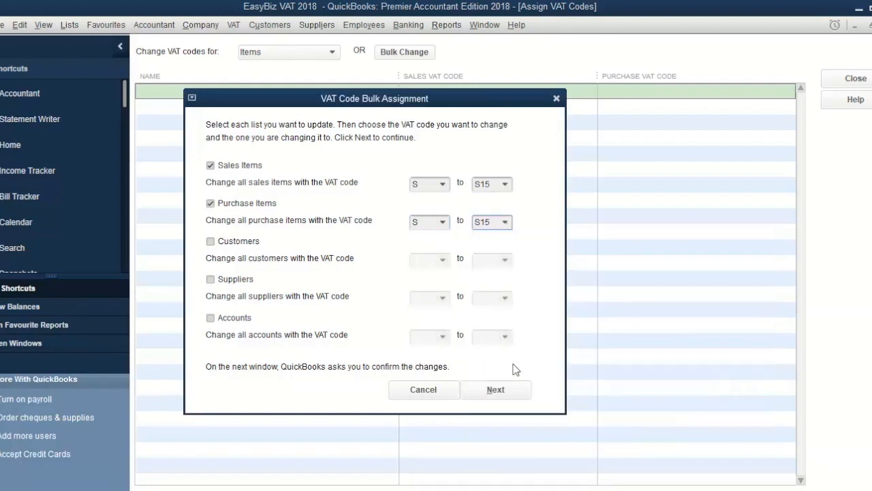
left_click(486, 389)
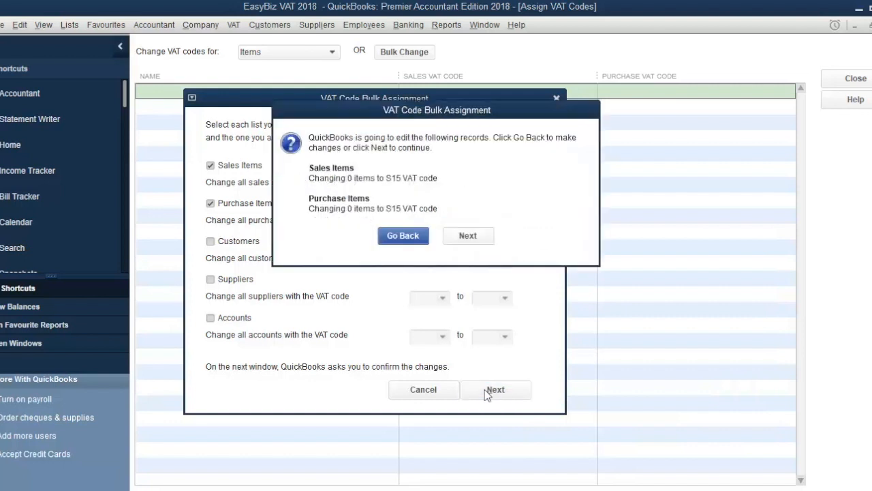
left_click(477, 237)
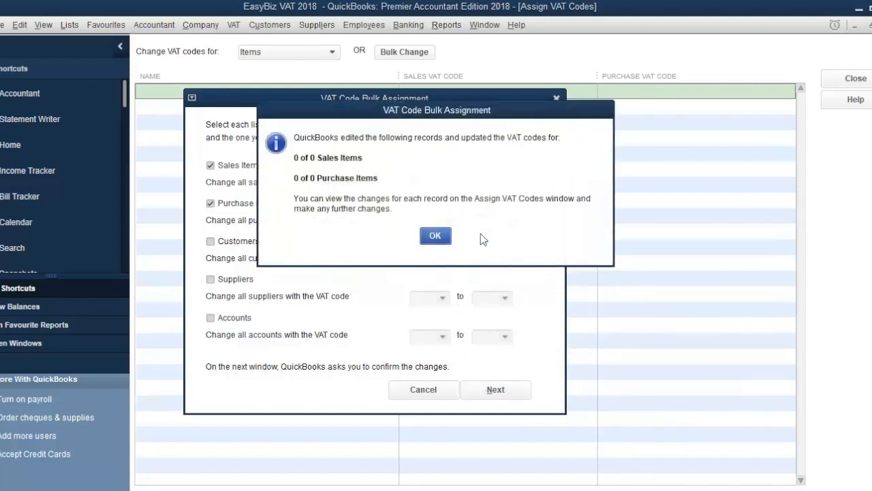
left_click(430, 239)
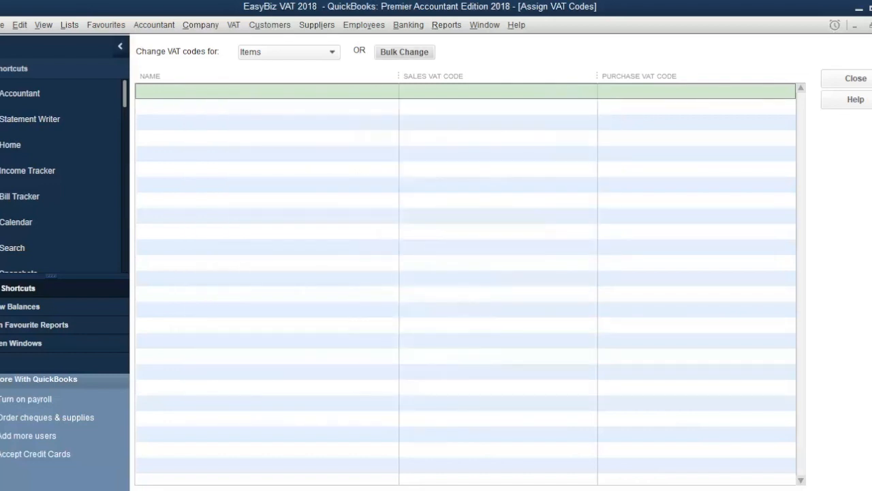
Close the VAT windows and set the default VAT code for taxable items to S15 in company VAT preferences.
key("Escape")
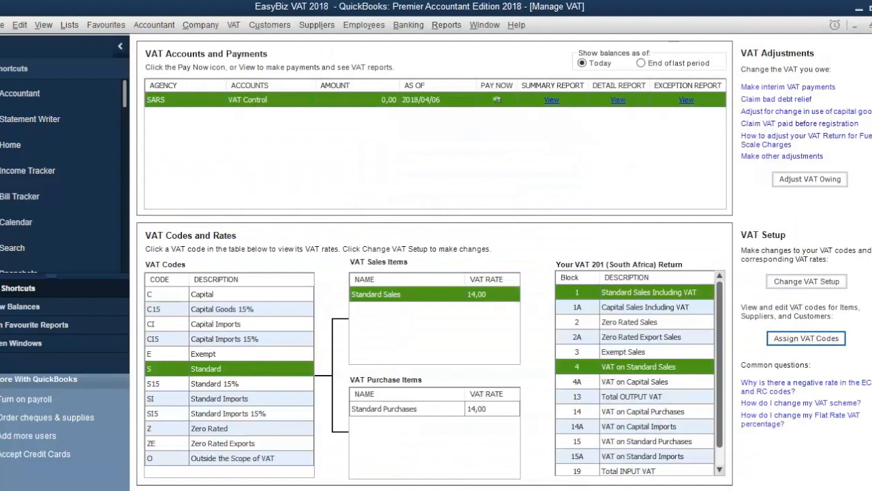
key("Escape")
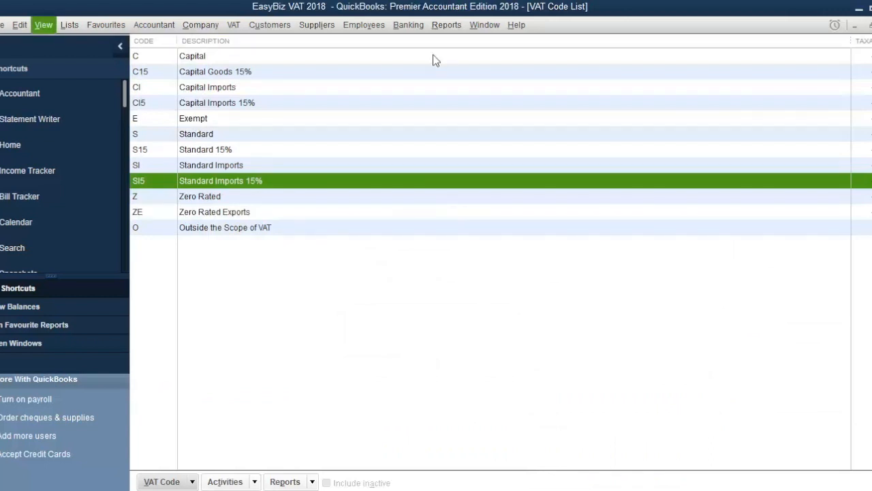
left_click(21, 29)
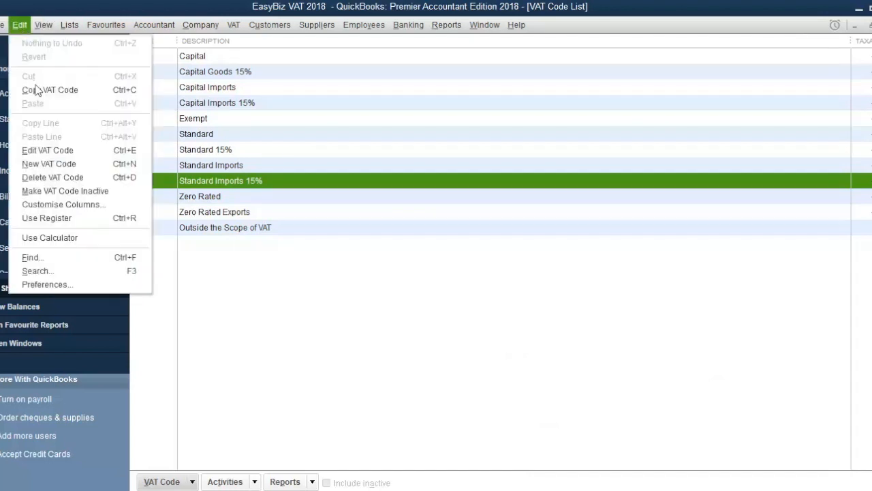
left_click(55, 283)
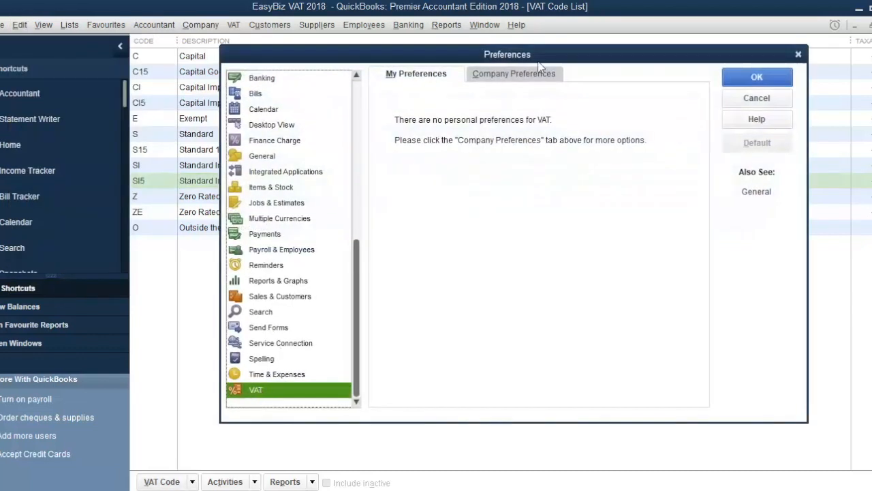
left_click(527, 80)
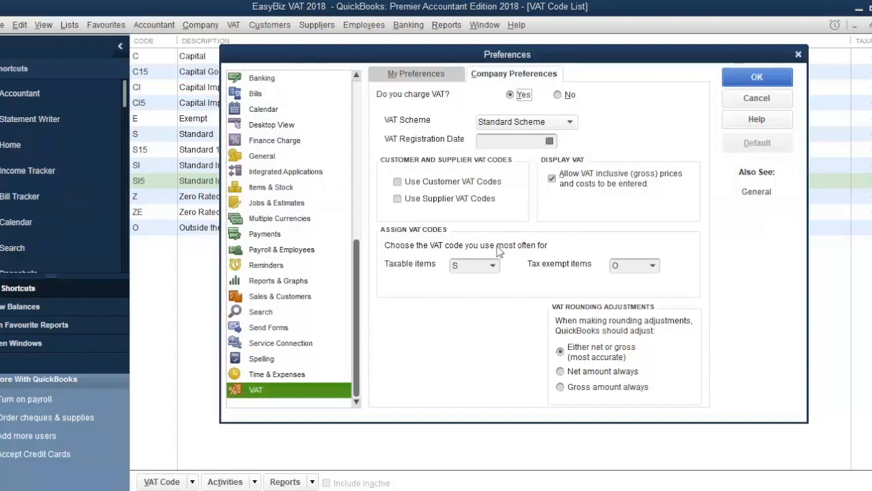
left_click(480, 268)
left_click(494, 265)
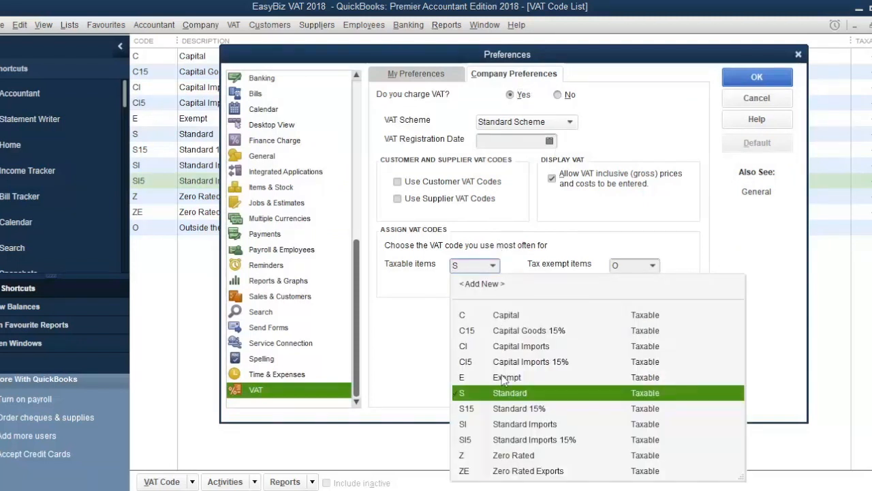
left_click(505, 409)
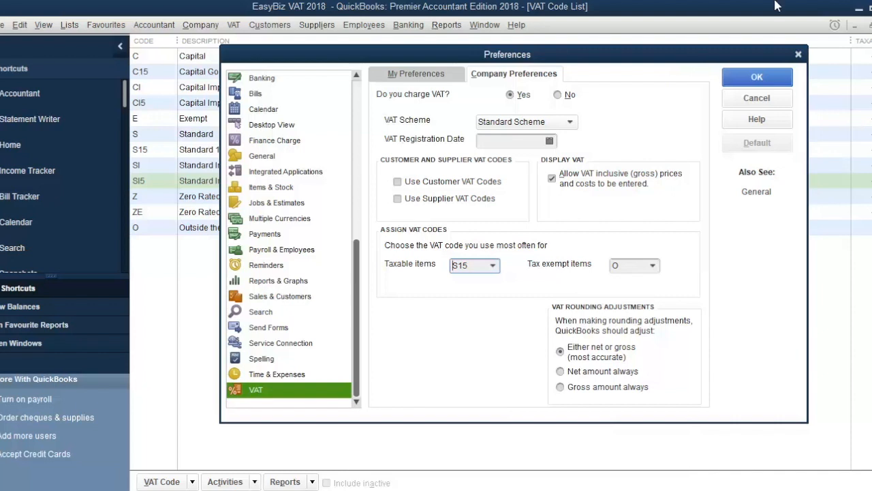
left_click(768, 80)
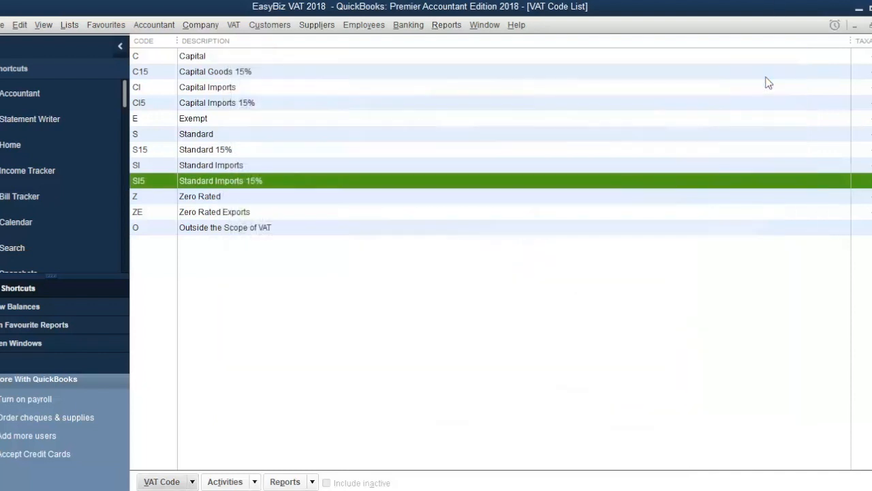